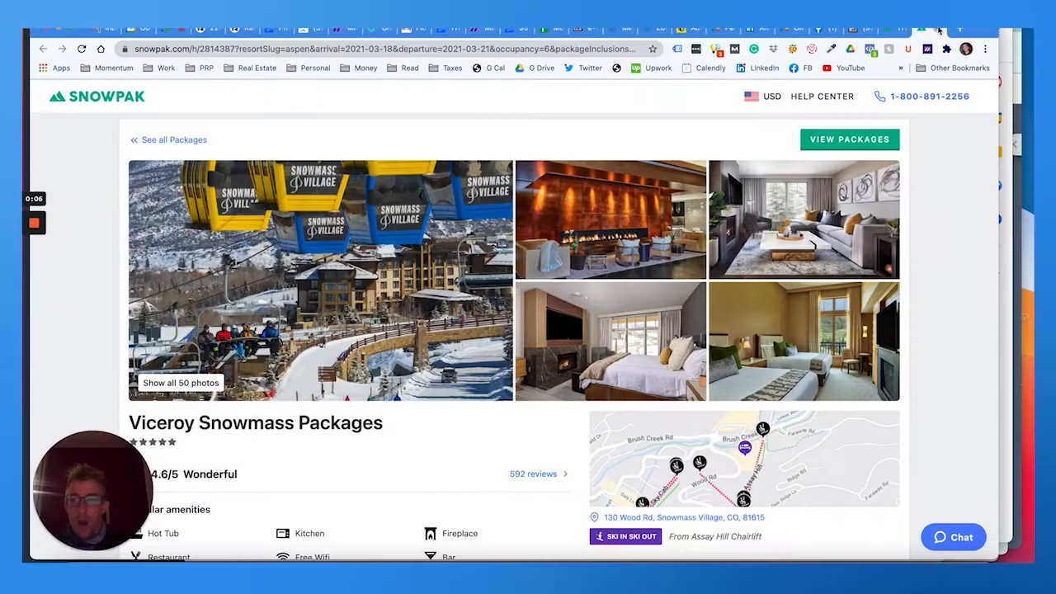
# Open The New York Milk Bank's dashboard from the business list at business.google.com
pyautogui.click(962, 32)
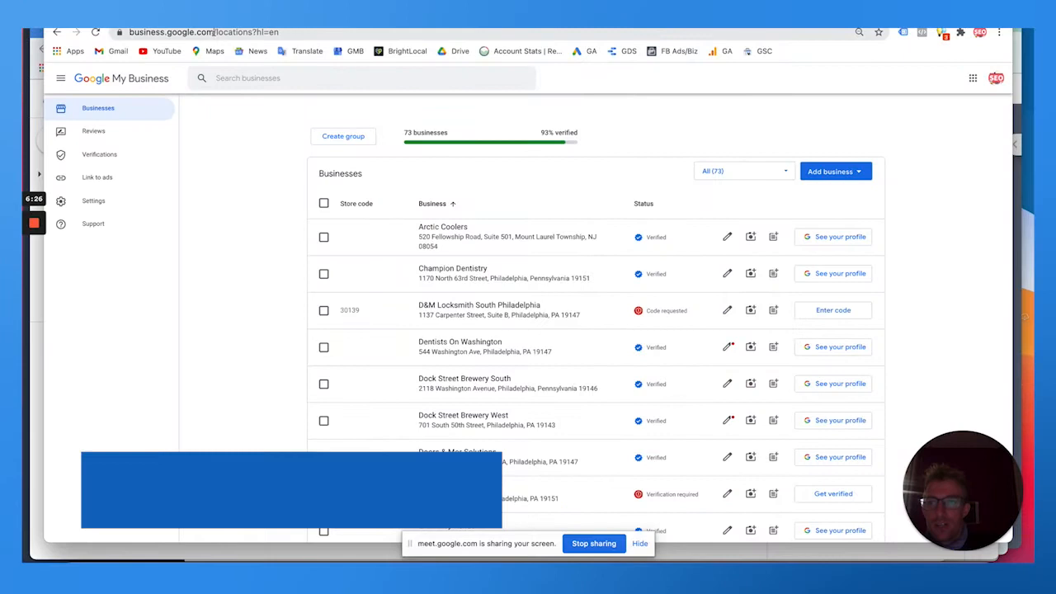
pyautogui.click(213, 32)
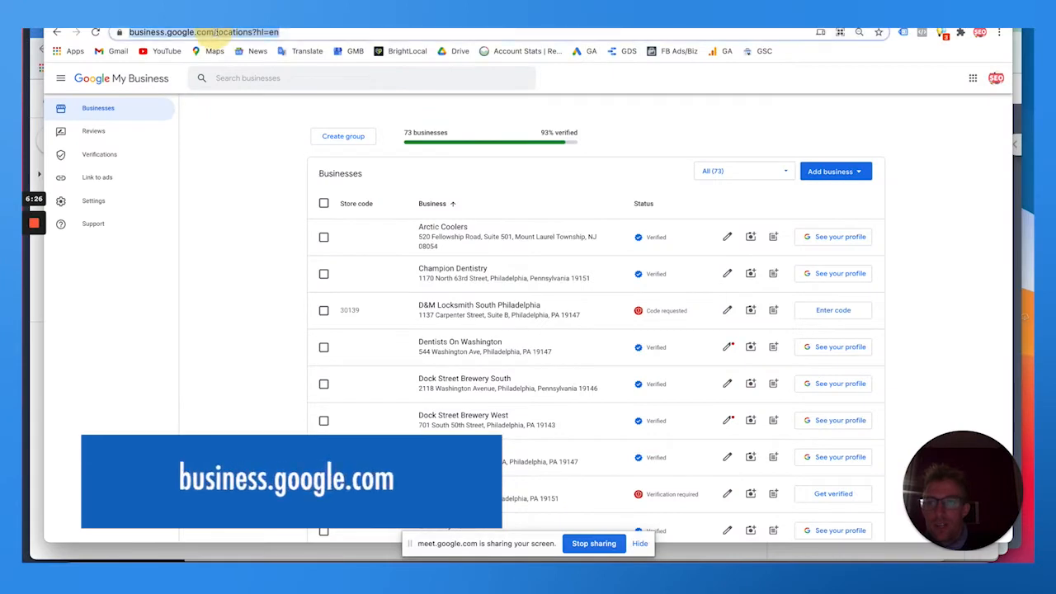
pyautogui.keyDown('shift'); pyautogui.click(244, 31); pyautogui.keyUp('shift')
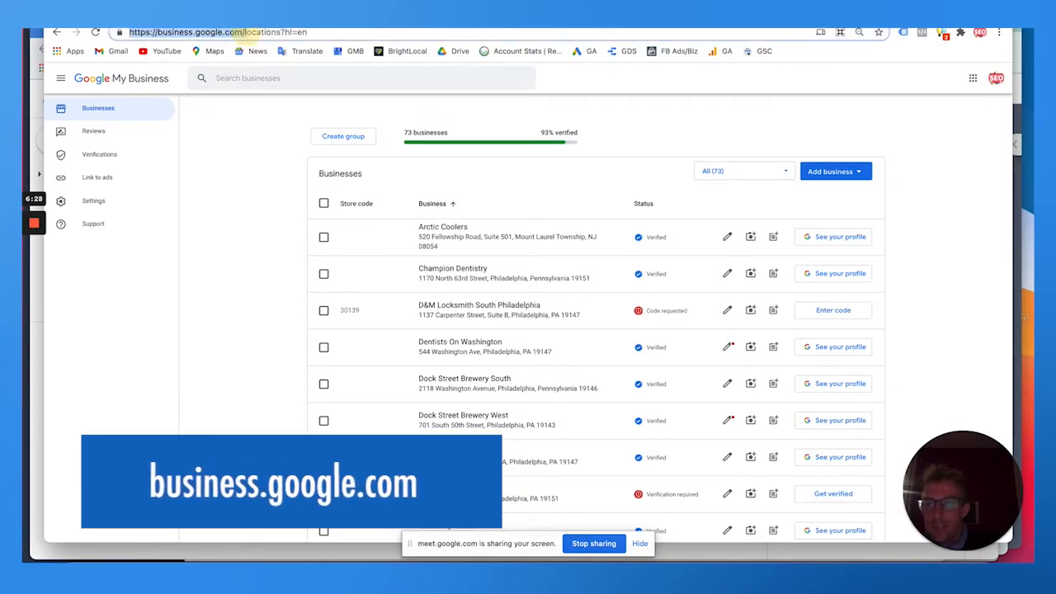
pyautogui.click(481, 262)
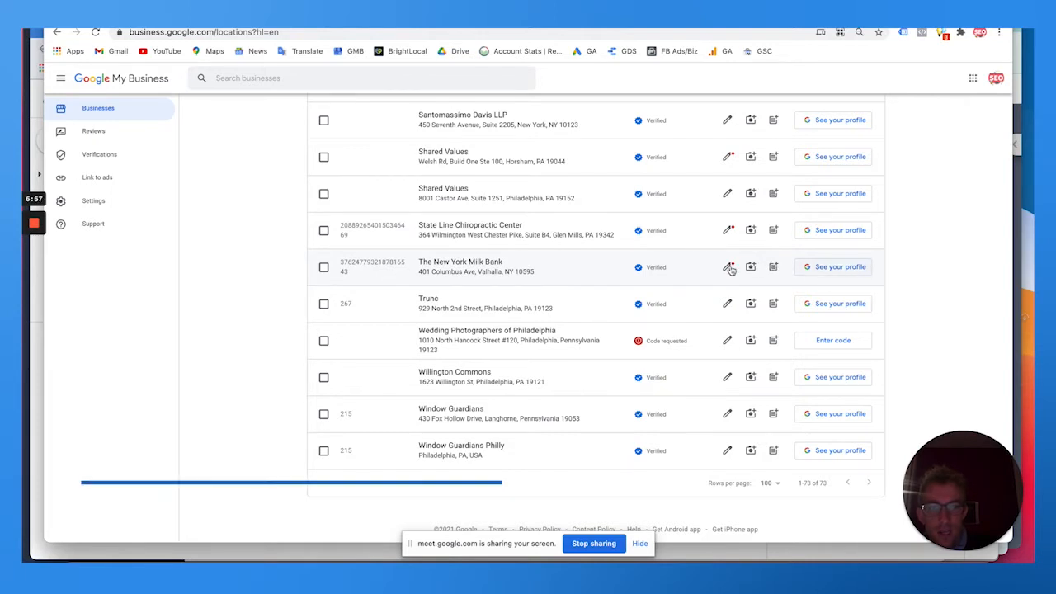
pyautogui.click(483, 262)
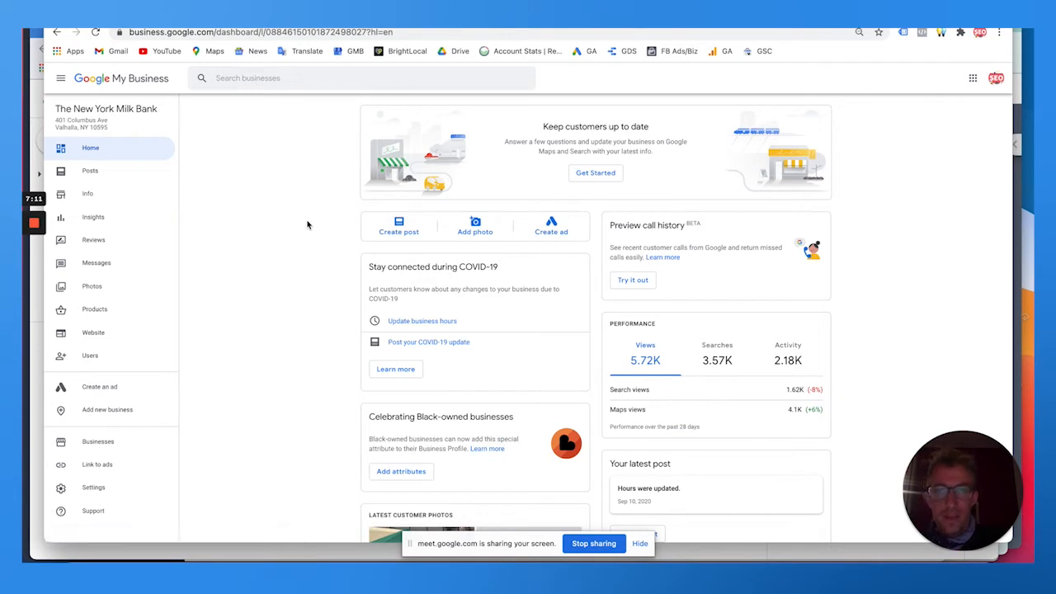
# Examine the views, searches and activity figures in the business dashboard's Performance card
pyautogui.scroll(-1, 306, 224)
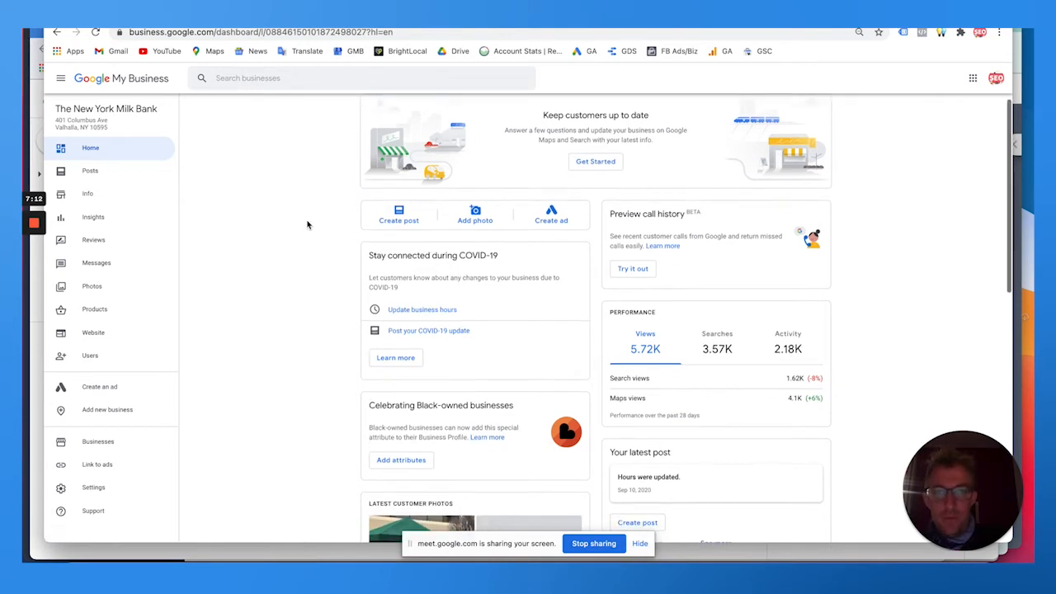
pyautogui.click(598, 163)
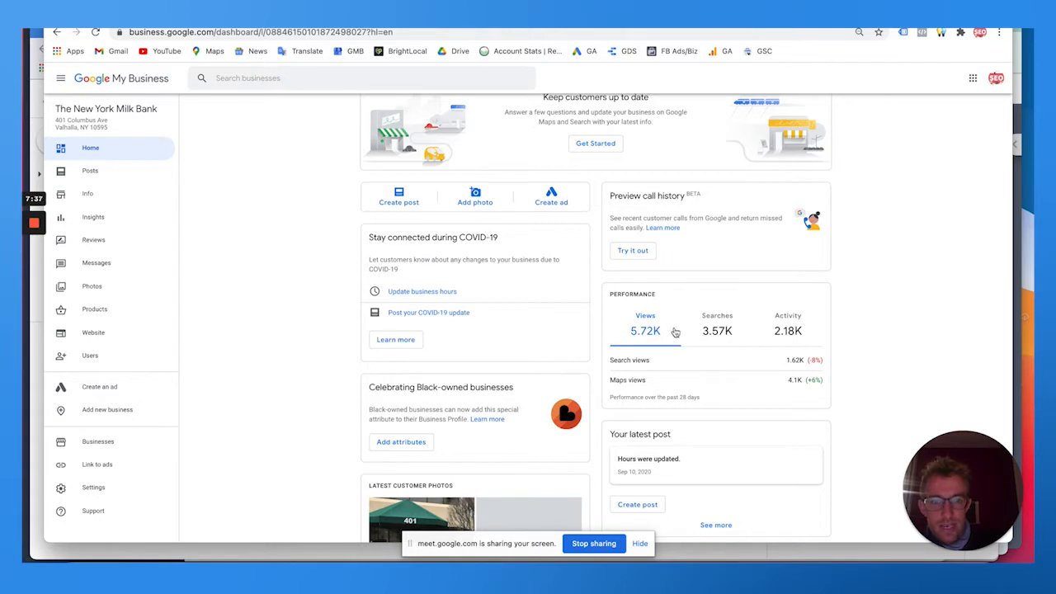
pyautogui.tripleClick(788, 360)
pyautogui.tripleClick(767, 373)
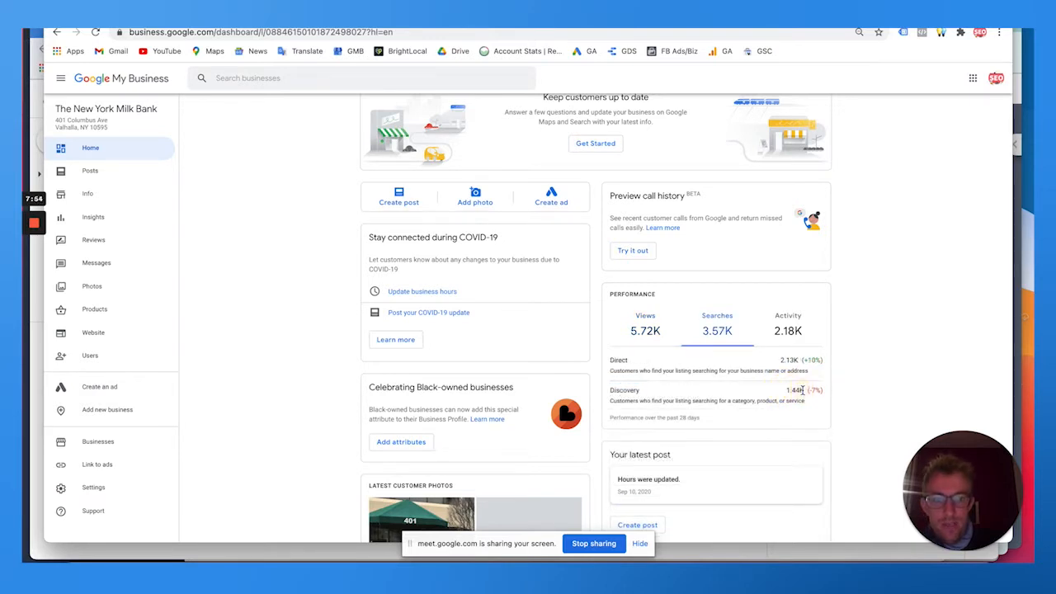
pyautogui.click(786, 323)
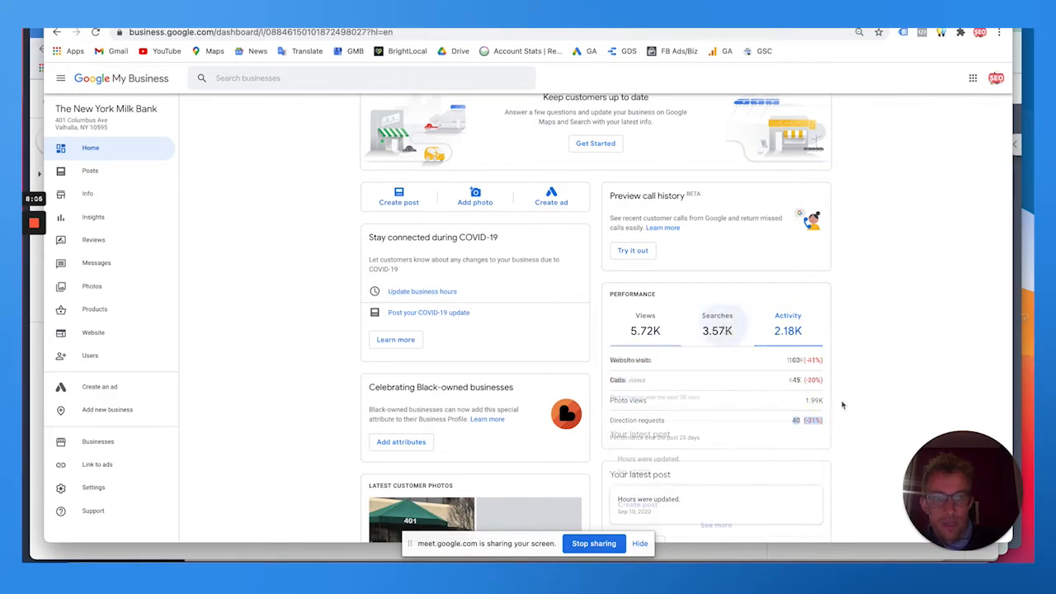
pyautogui.click(716, 325)
pyautogui.tripleClick(691, 416)
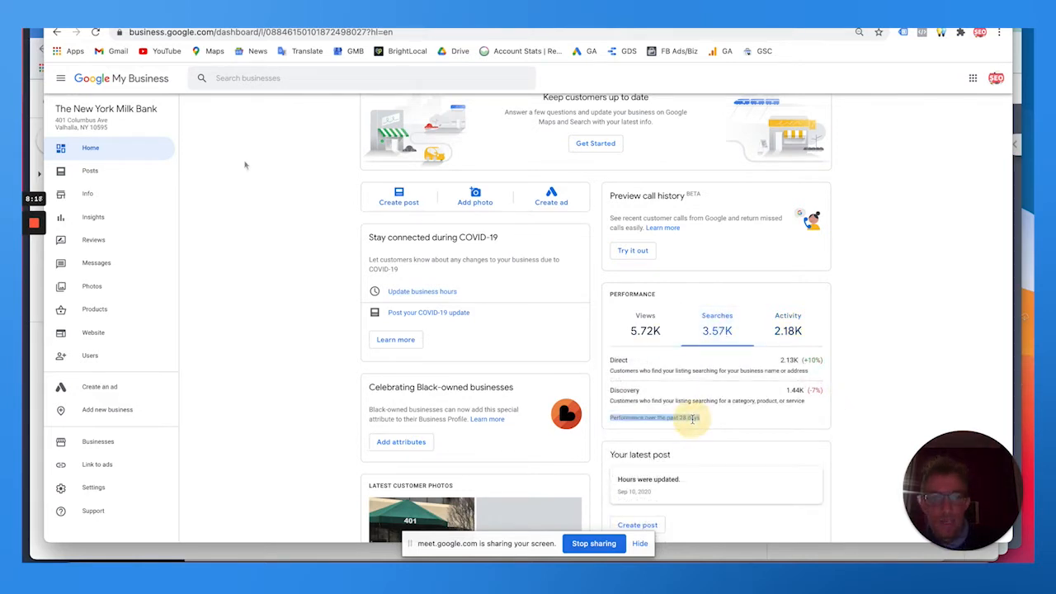
# Open the new profile performance report from Insights and apply the time period Sep 2020–Feb 2021
pyautogui.click(95, 217)
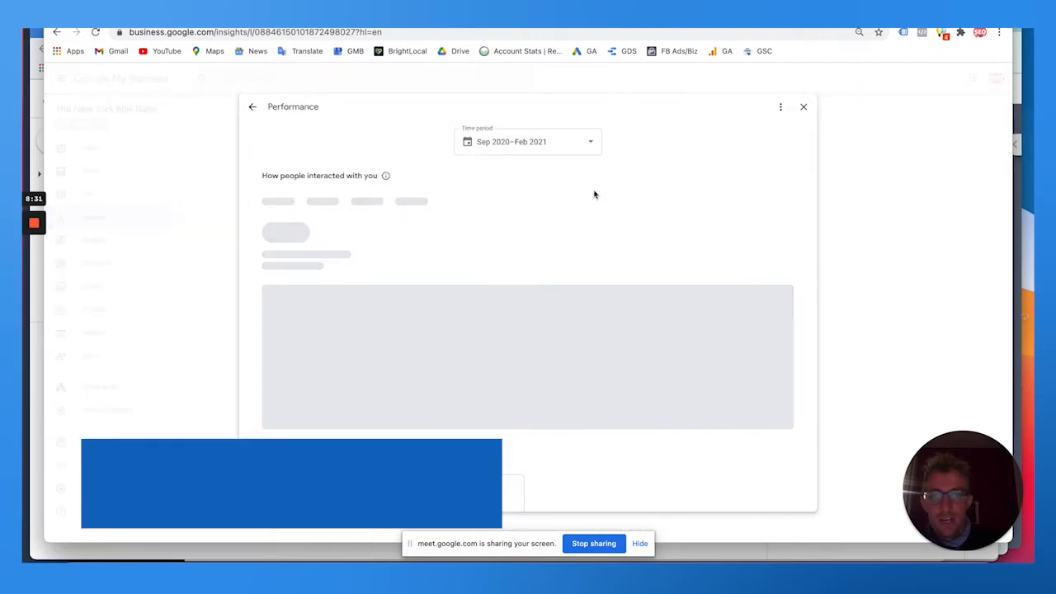
pyautogui.click(543, 142)
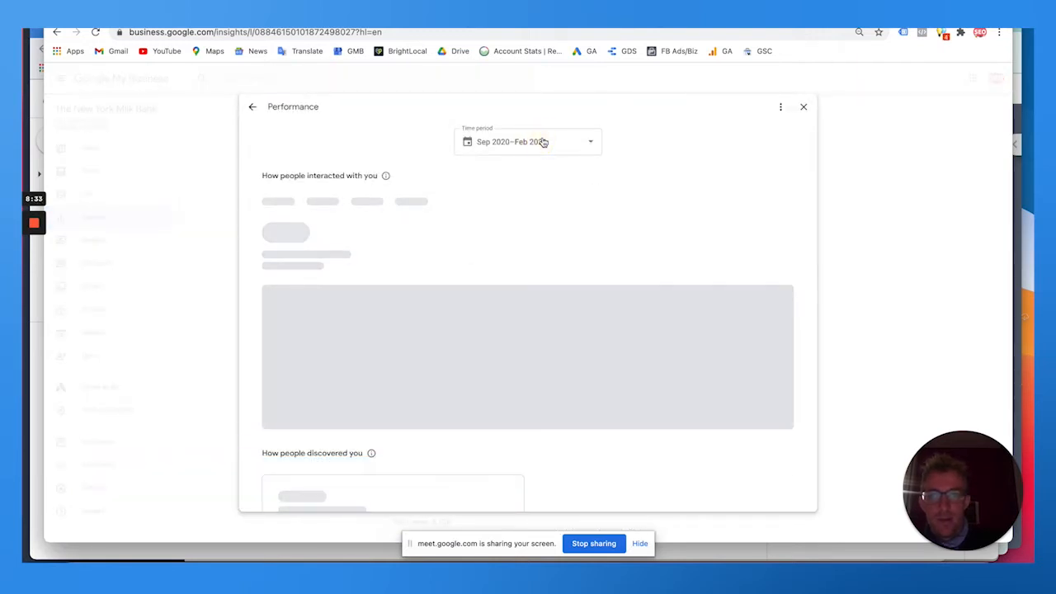
pyautogui.click(590, 144)
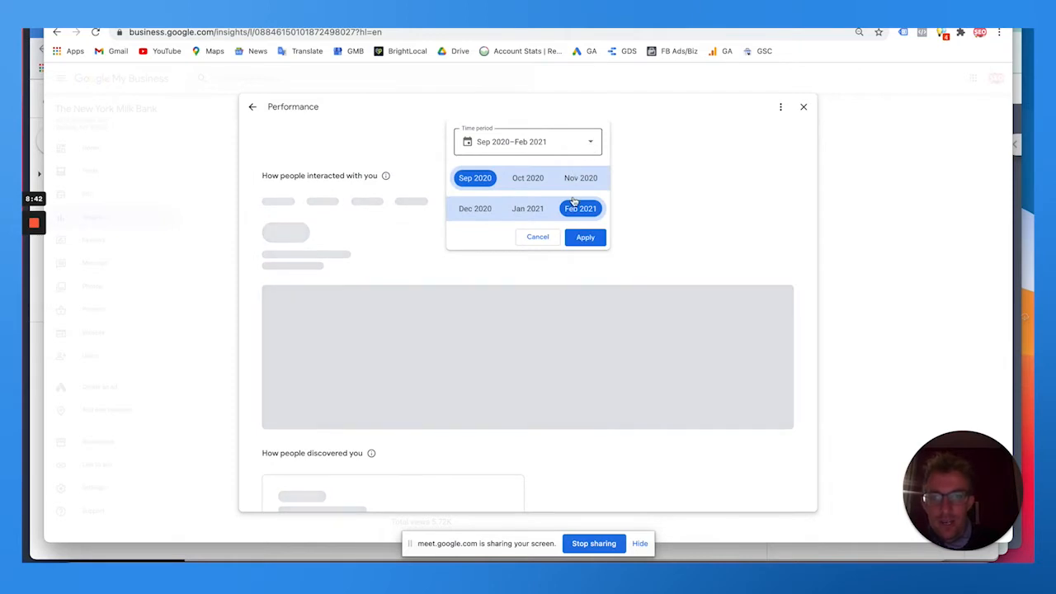
pyautogui.click(587, 239)
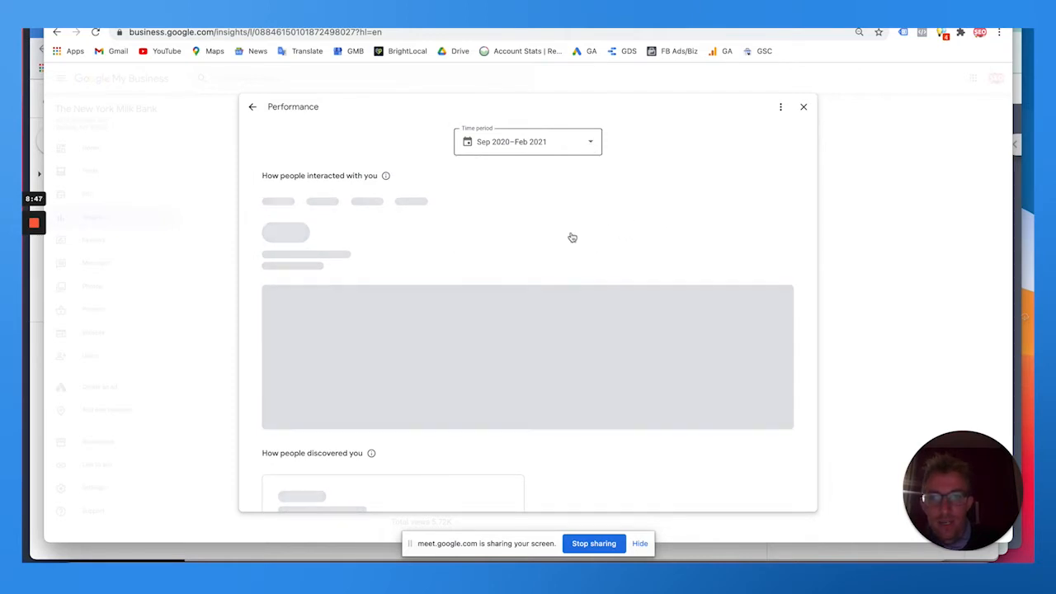
# Review how people interacted with the business, comparing calls, messages and all interactions
pyautogui.click(303, 176)
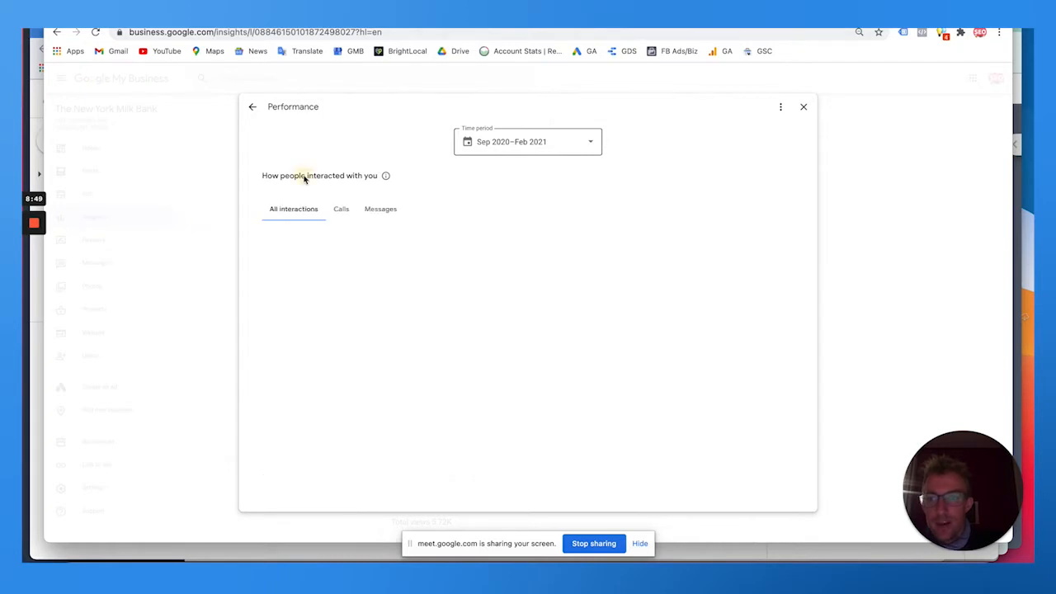
pyautogui.tripleClick(321, 175)
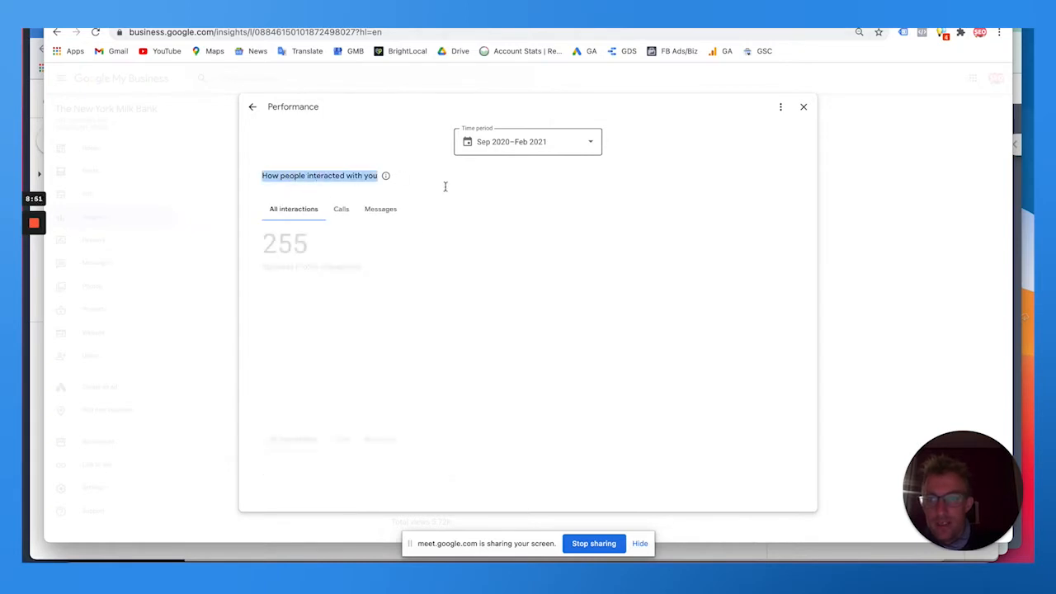
pyautogui.click(340, 212)
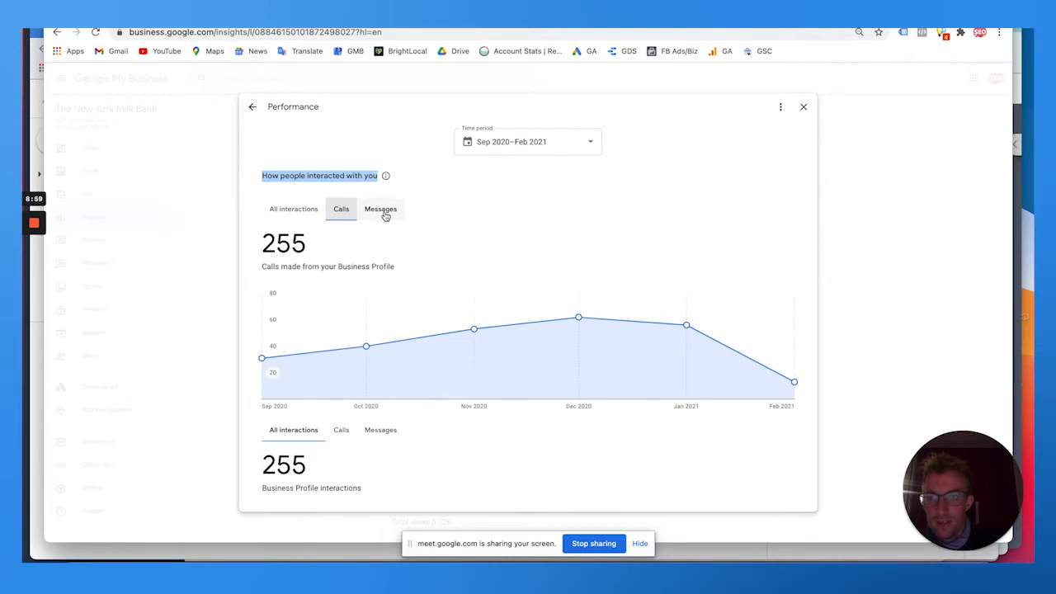
pyautogui.click(381, 211)
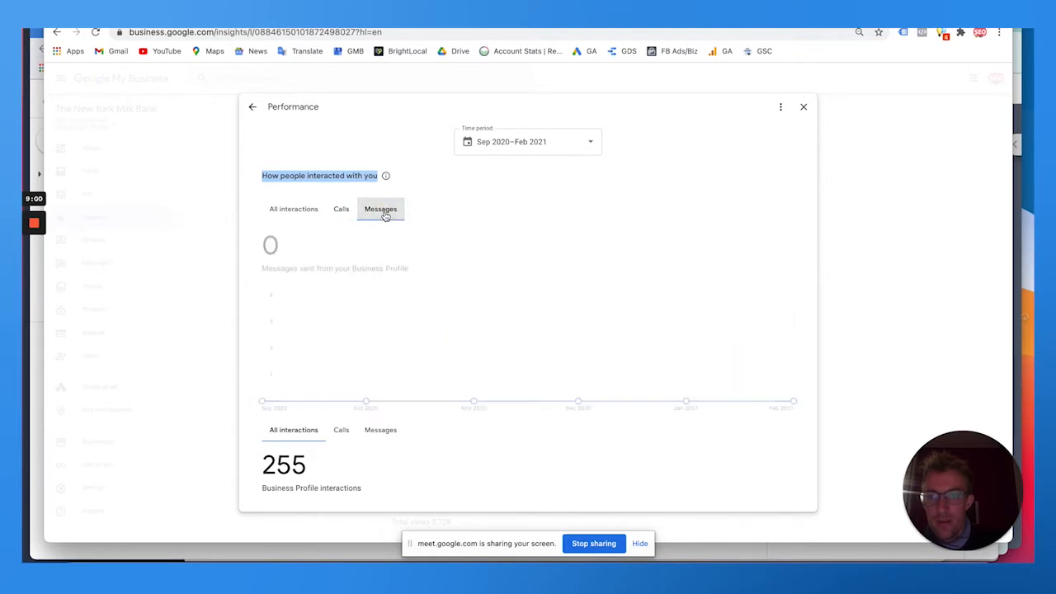
pyautogui.click(306, 212)
pyautogui.scroll(-3, 351, 275)
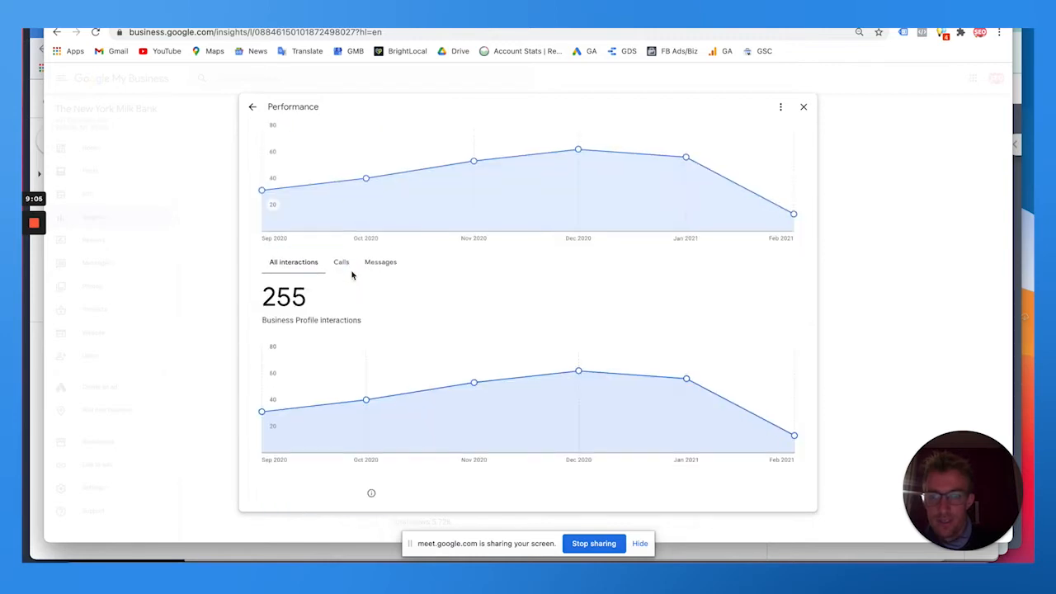
# Review the search terms under "How people discovered you" and open the full searches breakdown
pyautogui.scroll(-3, 352, 275)
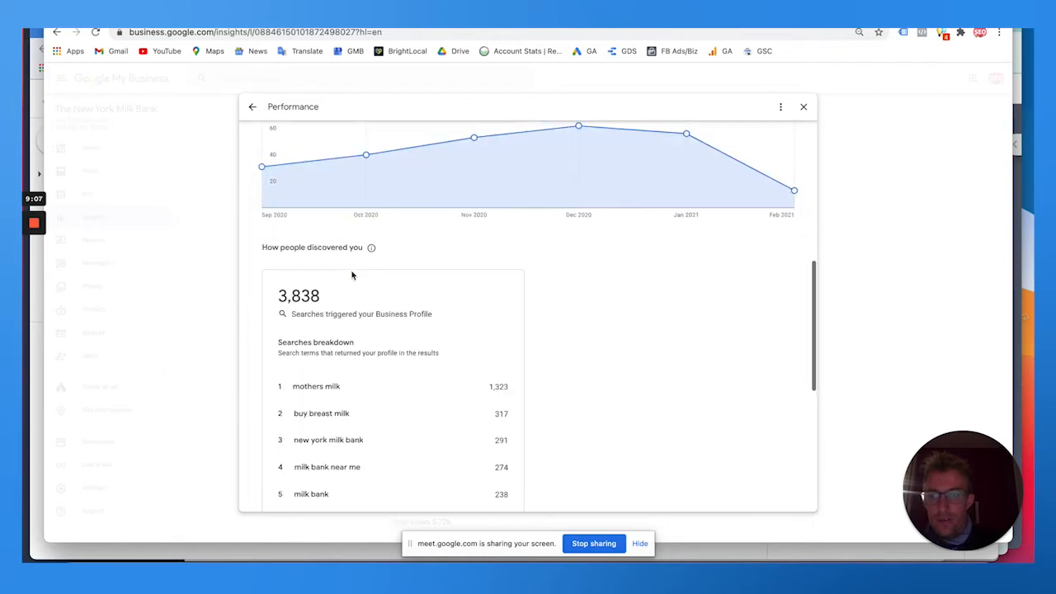
pyautogui.moveTo(298, 247); pyautogui.dragTo(355, 248)
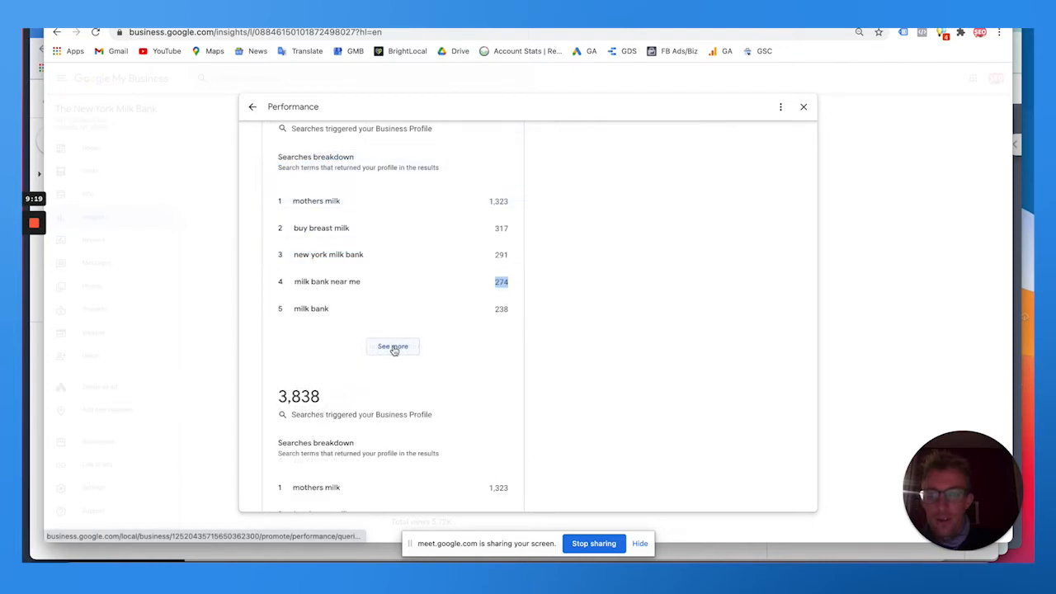
pyautogui.click(394, 348)
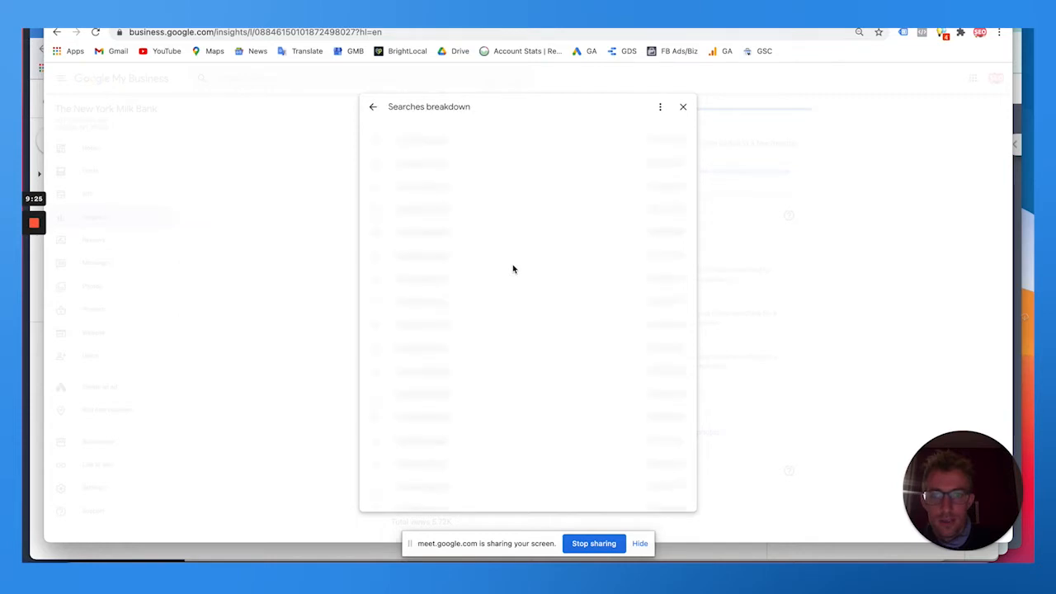
pyautogui.scroll(-1, 512, 268)
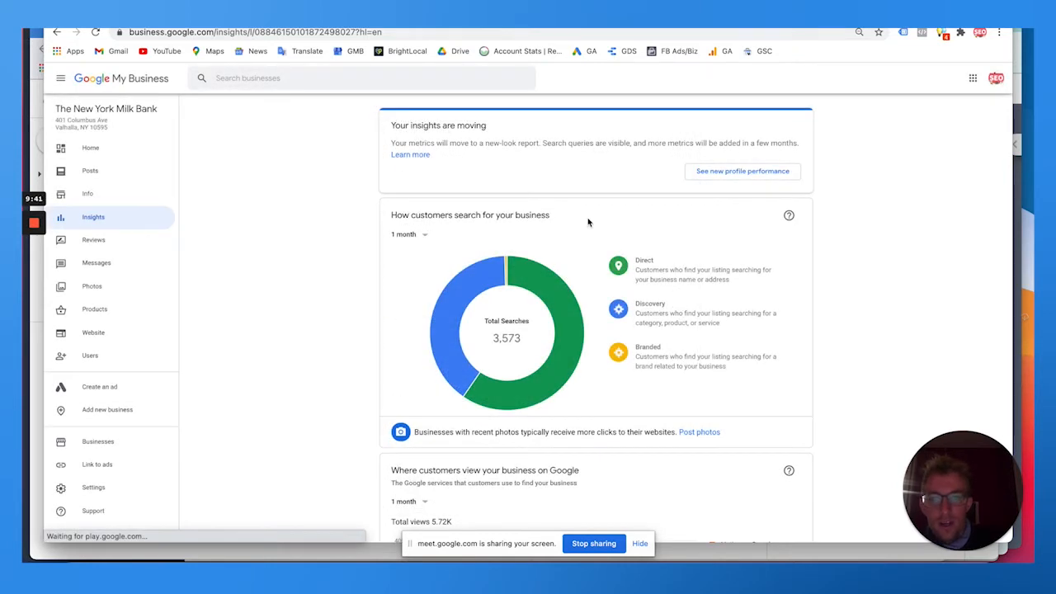
# Examine the Insights charts for views, customer actions, directions requests, phone calls and photo views, and return to the business's home dashboard
pyautogui.scroll(-5, 511, 218)
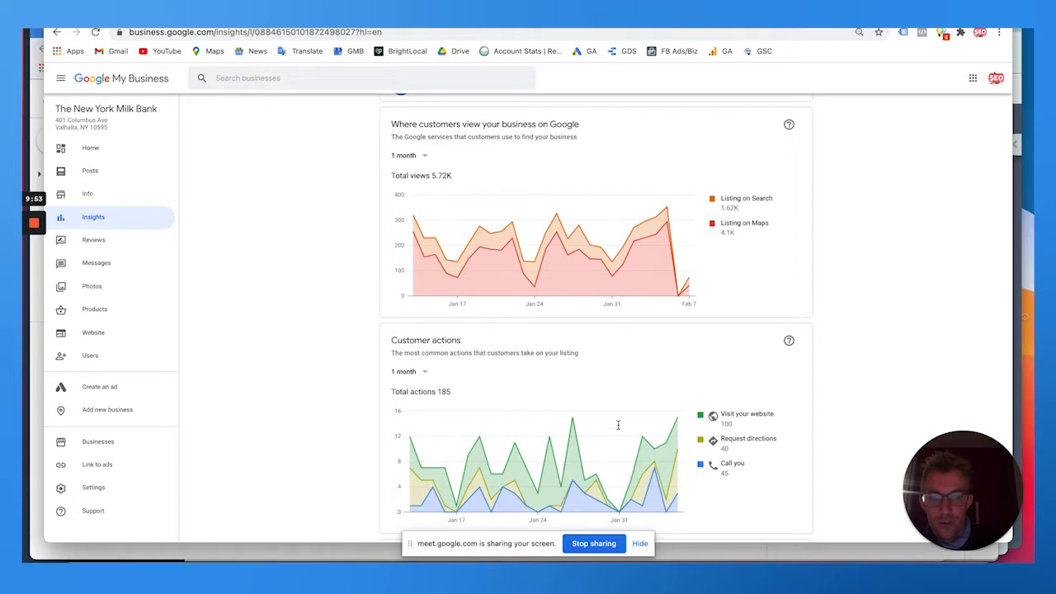
pyautogui.scroll(-3, 619, 428)
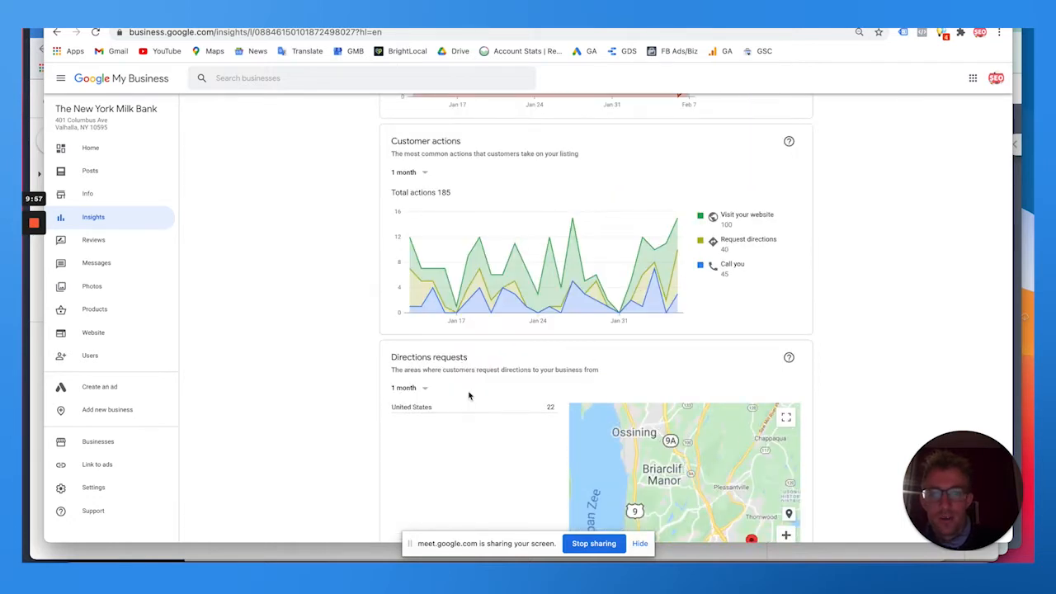
pyautogui.scroll(-3, 495, 388)
pyautogui.click(786, 360)
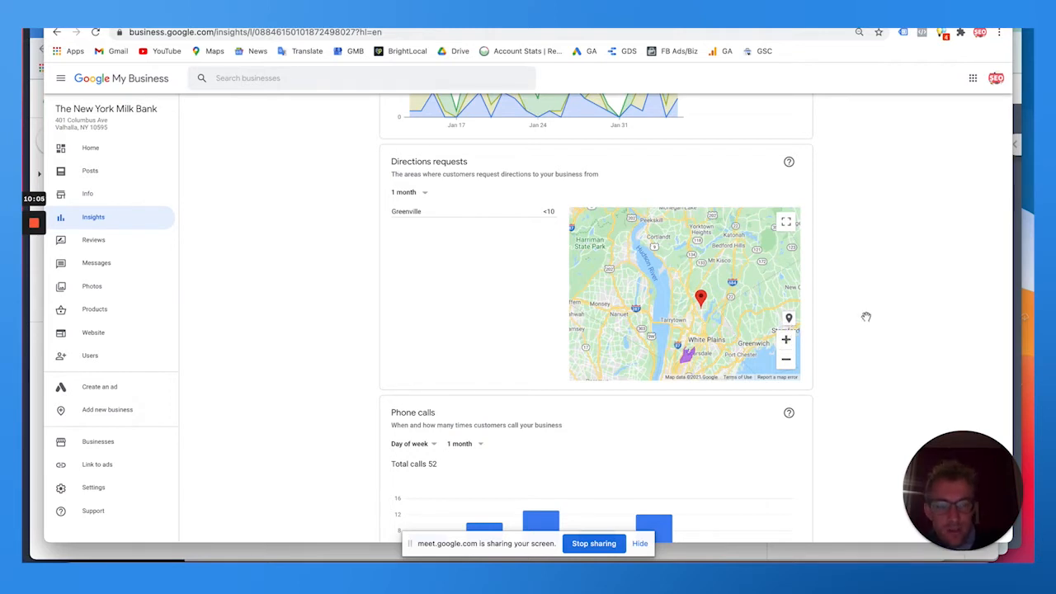
pyautogui.scroll(-2, 867, 320)
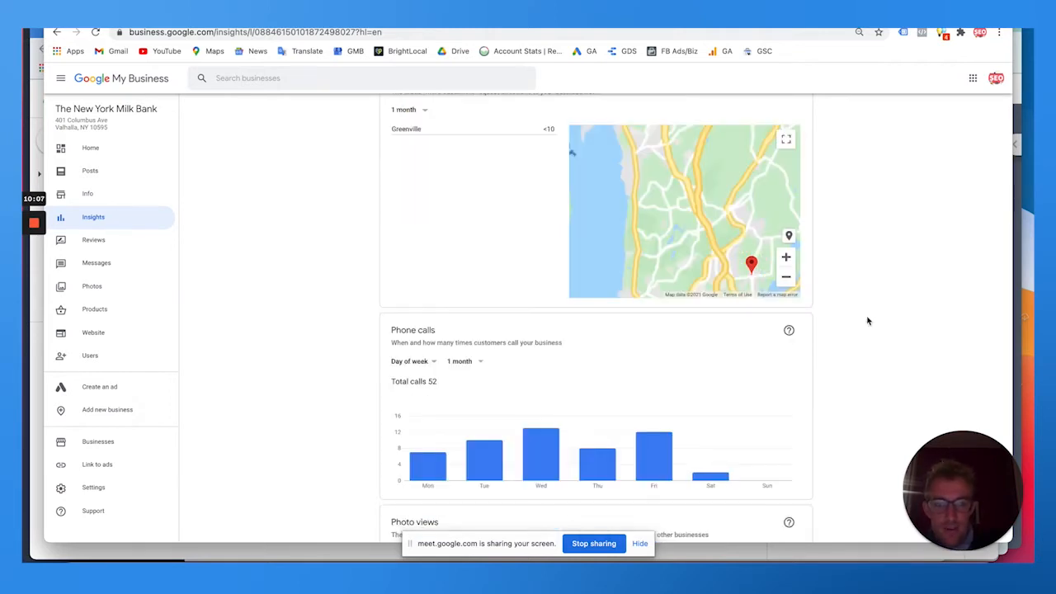
pyautogui.scroll(-3, 867, 321)
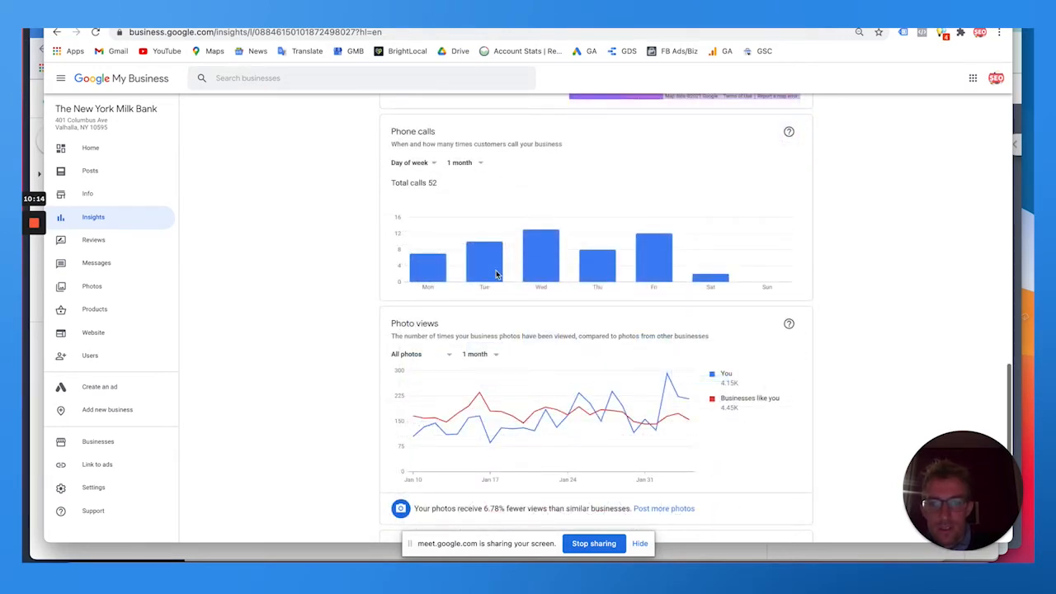
pyautogui.scroll(-2, 458, 414)
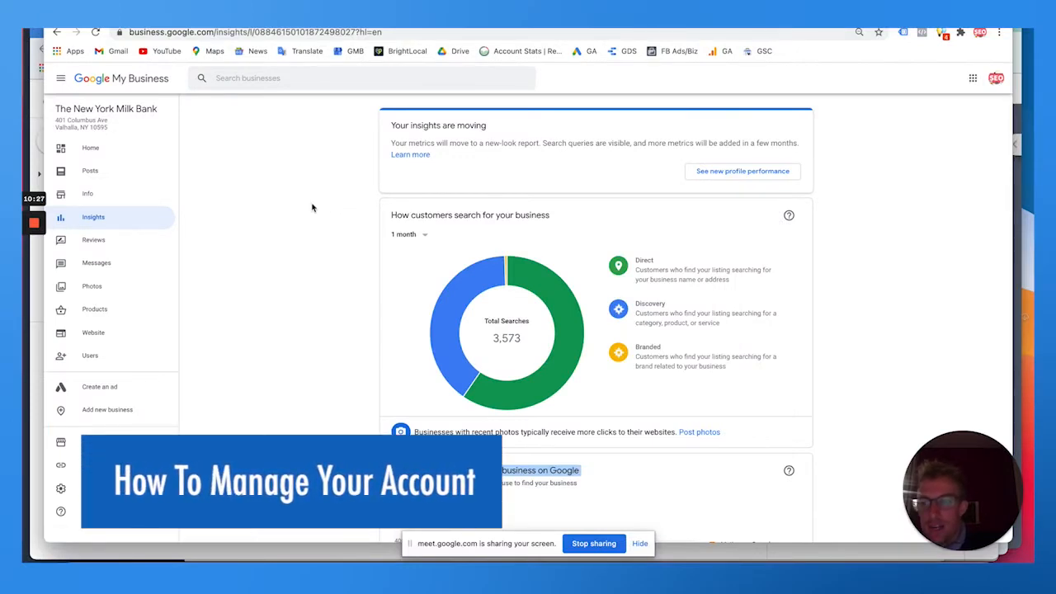
pyautogui.click(95, 151)
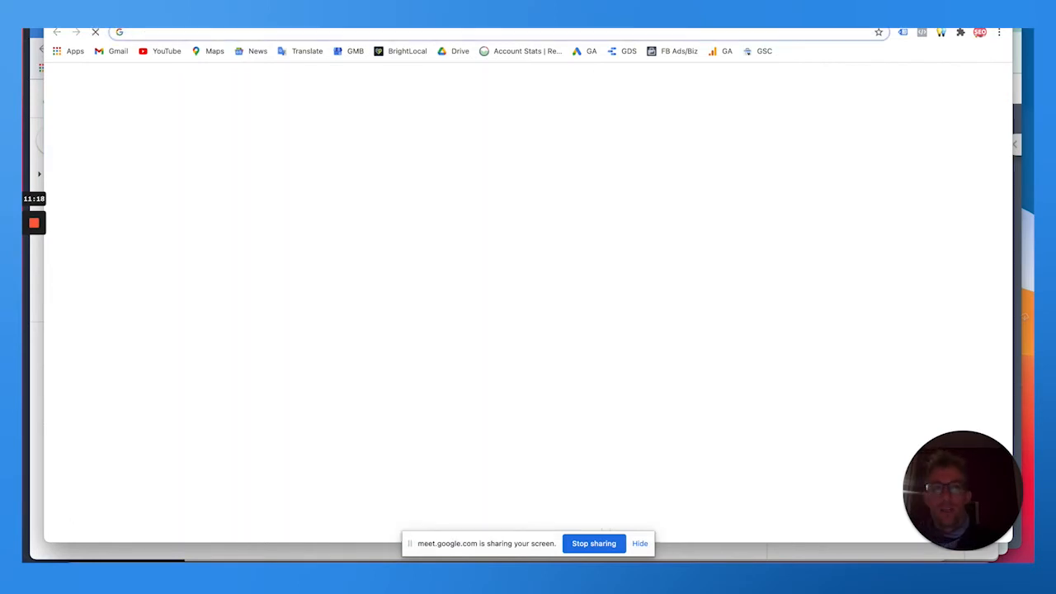
# Search Google for "local listings and directories"
pyautogui.write('local listings and')
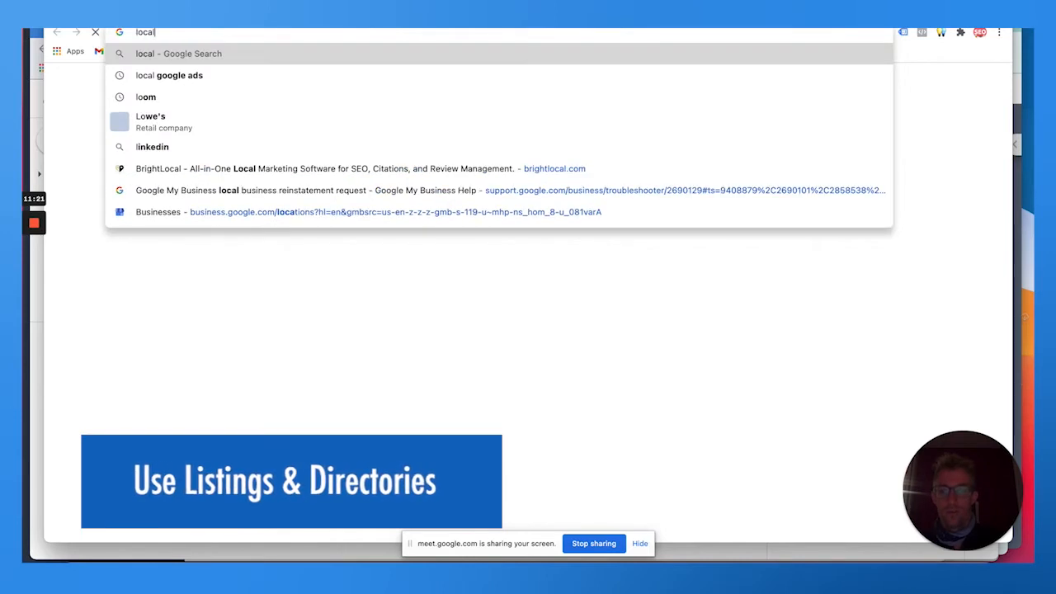
pyautogui.write(' d')
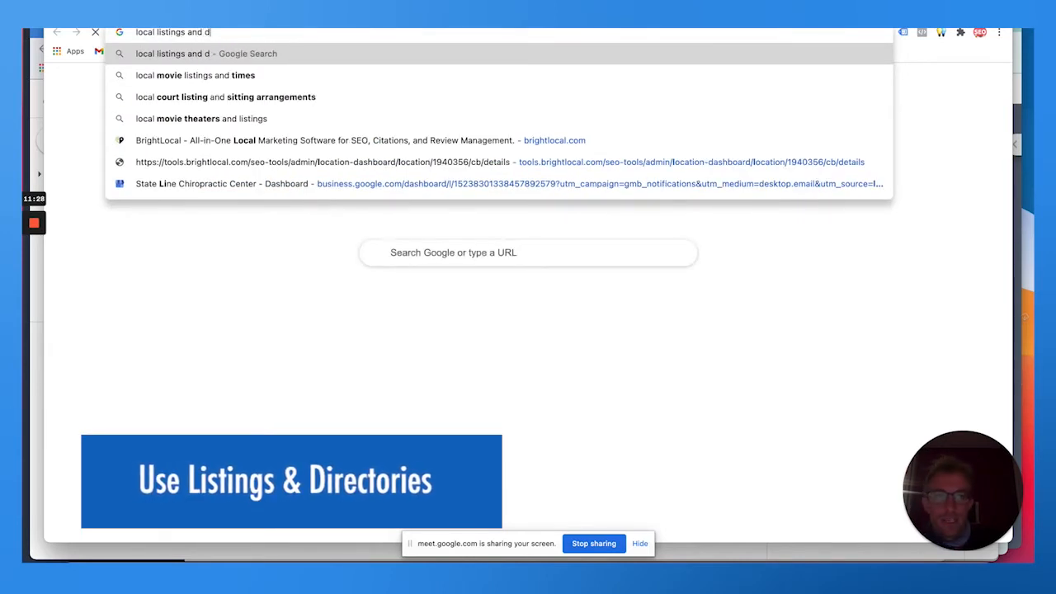
pyautogui.write('irectories')
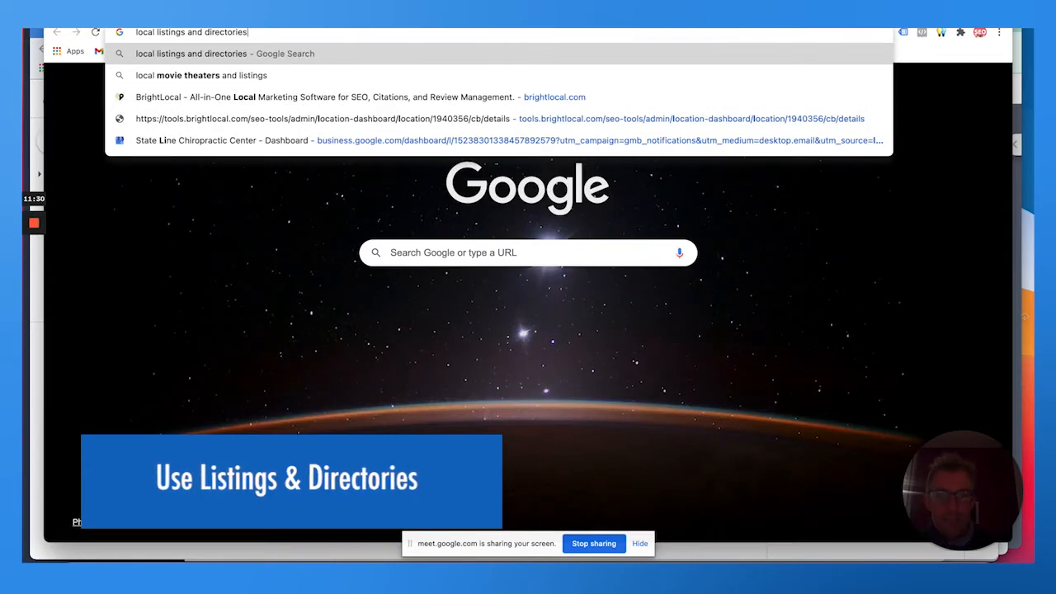
pyautogui.press('Return')
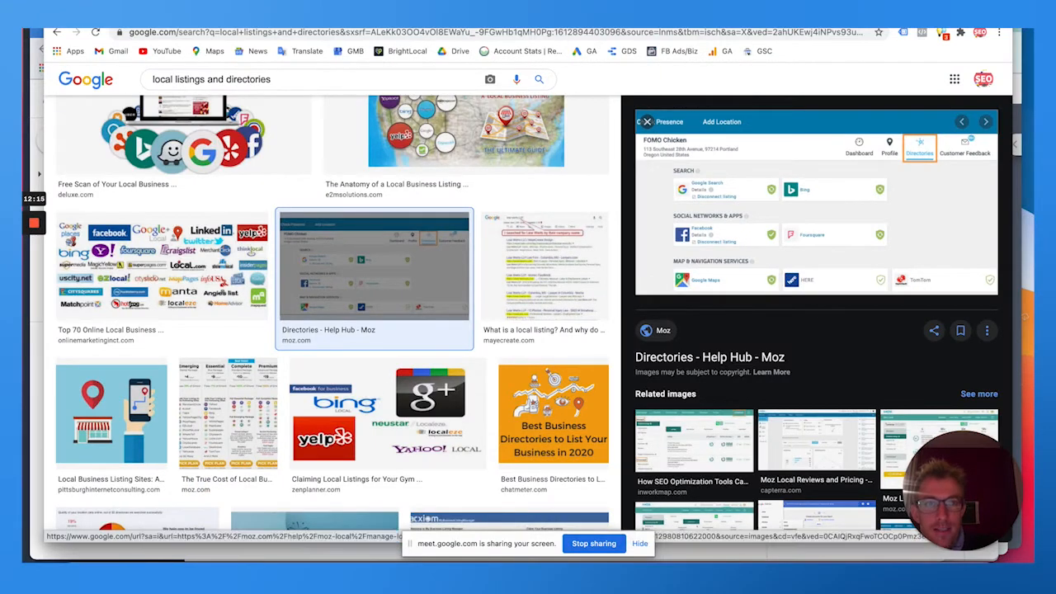
# Search Google for "moz local seo scan" in a new tab
pyautogui.press('super+t')
pyautogui.write('moz')
pyautogui.press('Return')
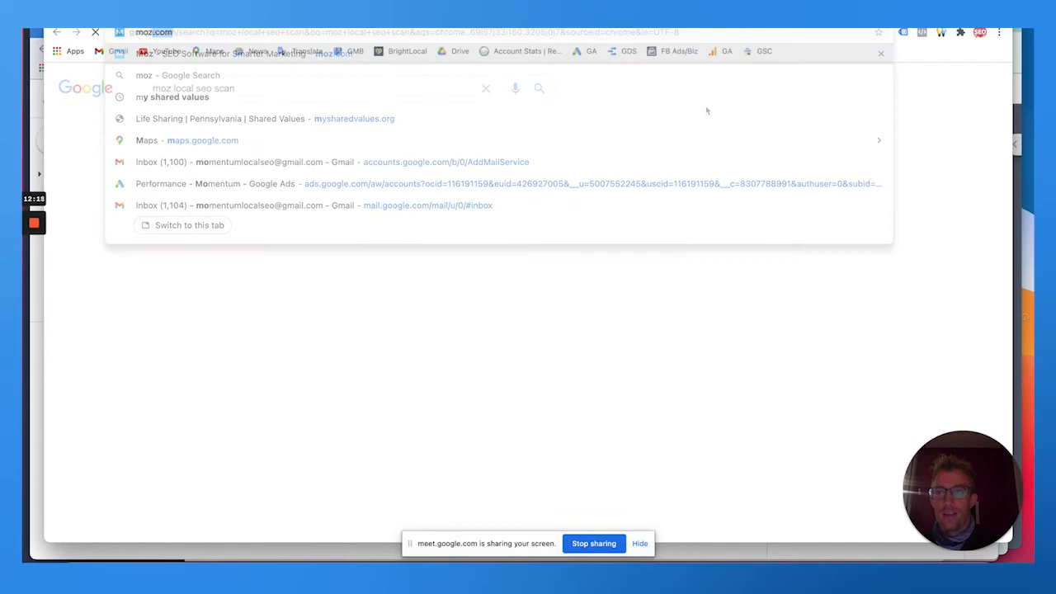
# Open the Moz Local Listing Score checker from the "moz local seo scan" results and look over its page
pyautogui.press('Return')
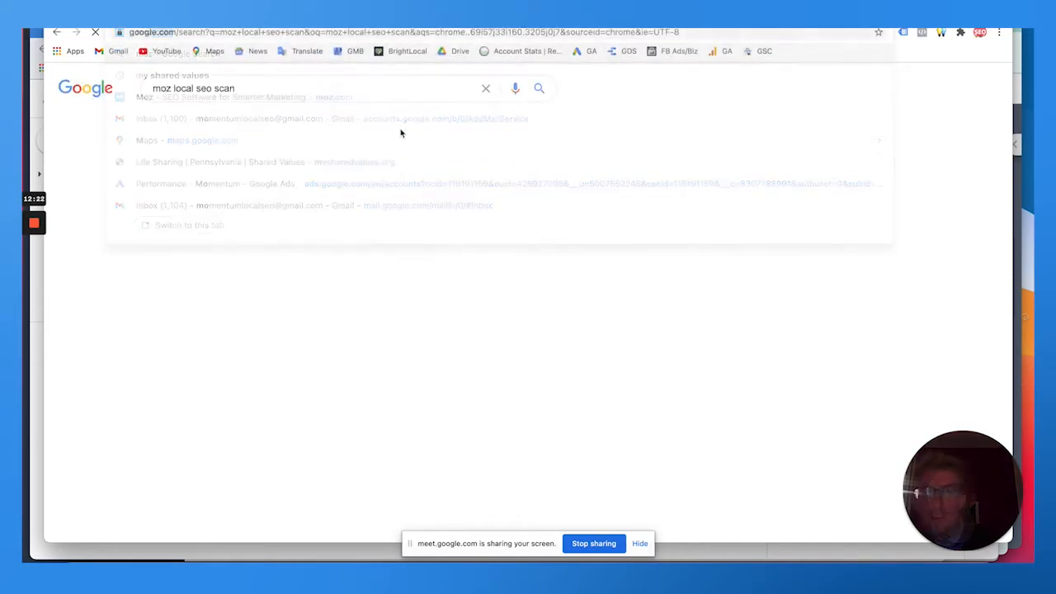
pyautogui.scroll(-4, 264, 190)
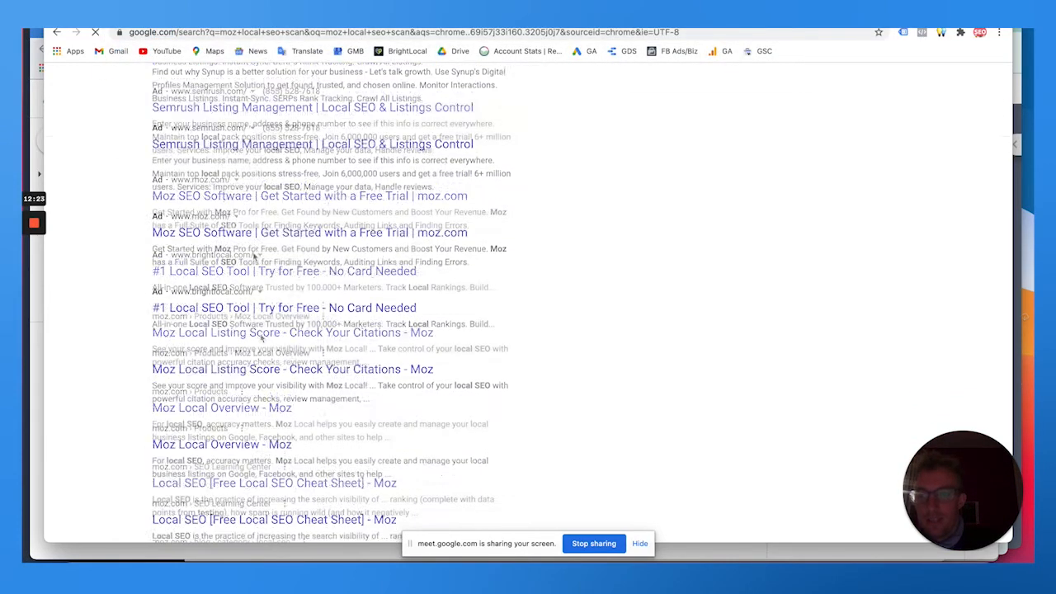
pyautogui.click(264, 337)
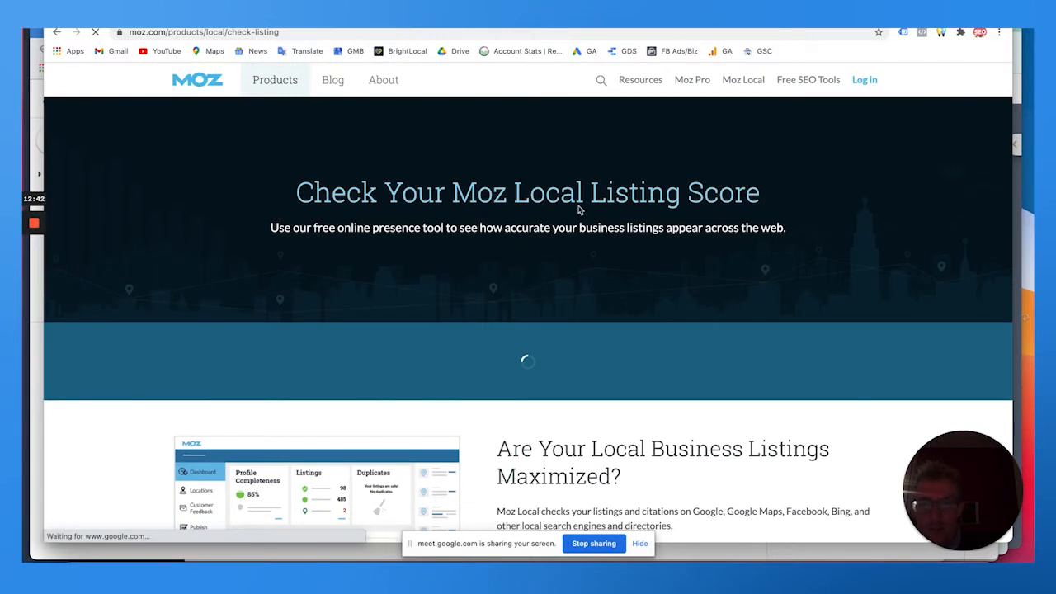
pyautogui.scroll(-1, 580, 209)
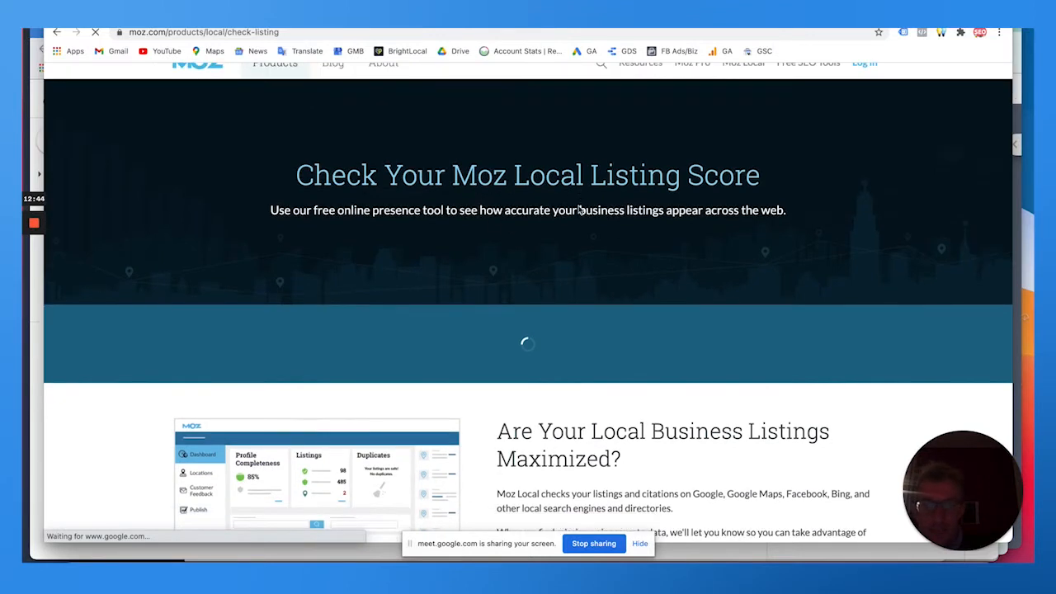
pyautogui.scroll(-1, 502, 250)
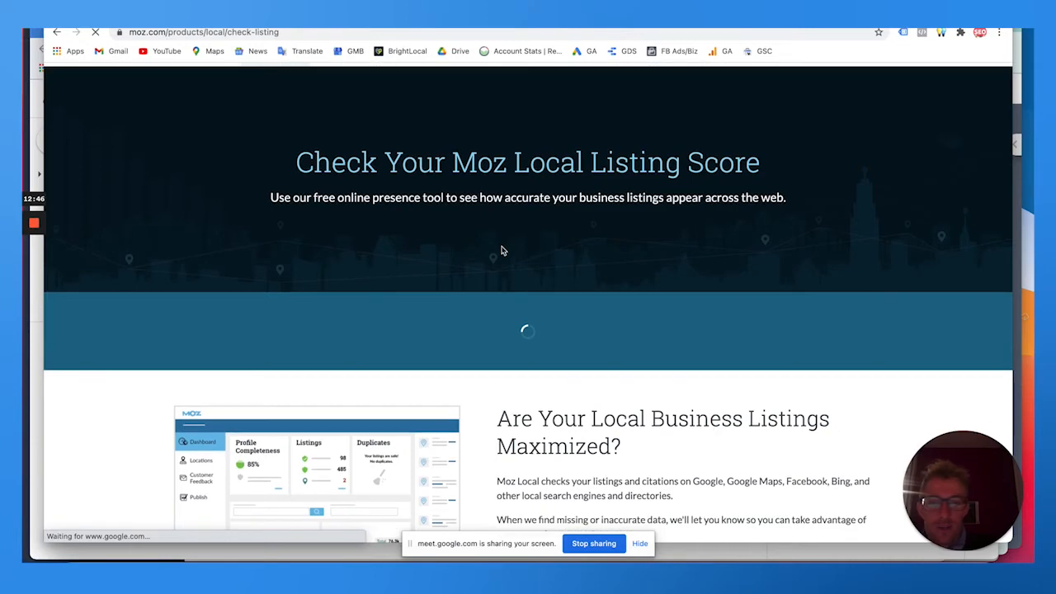
pyautogui.scroll(1, 503, 251)
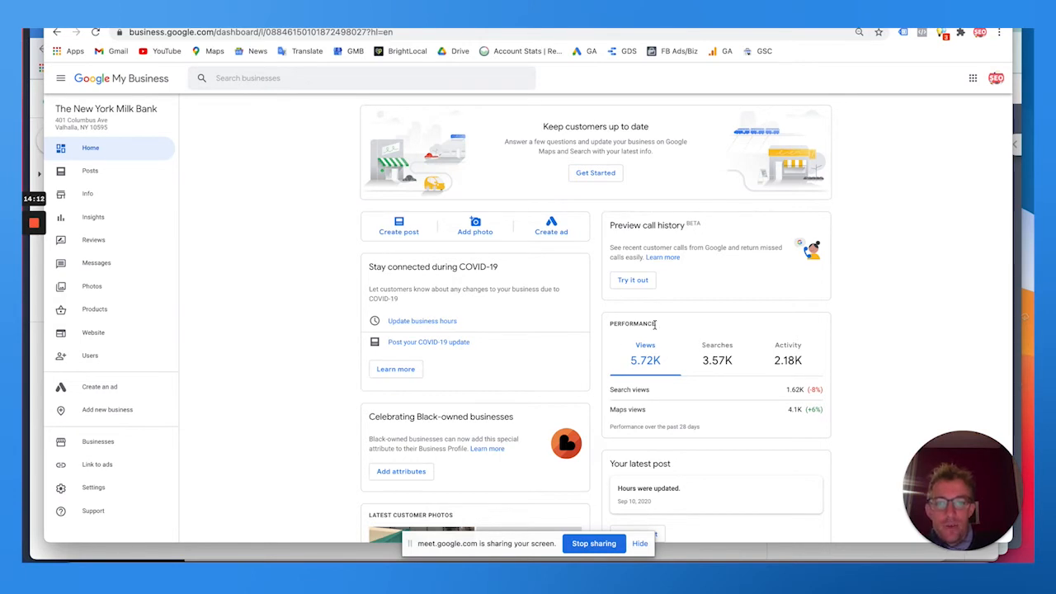
# Start a new post for the business, compare the What's New and Offer post types, and choose What's New
pyautogui.scroll(-1, 656, 324)
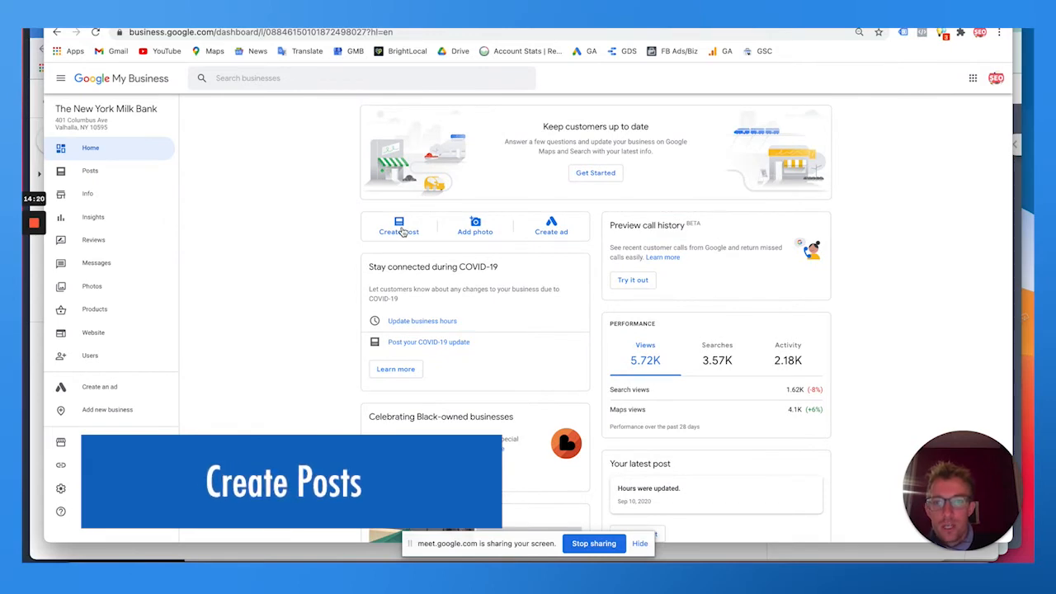
pyautogui.click(401, 231)
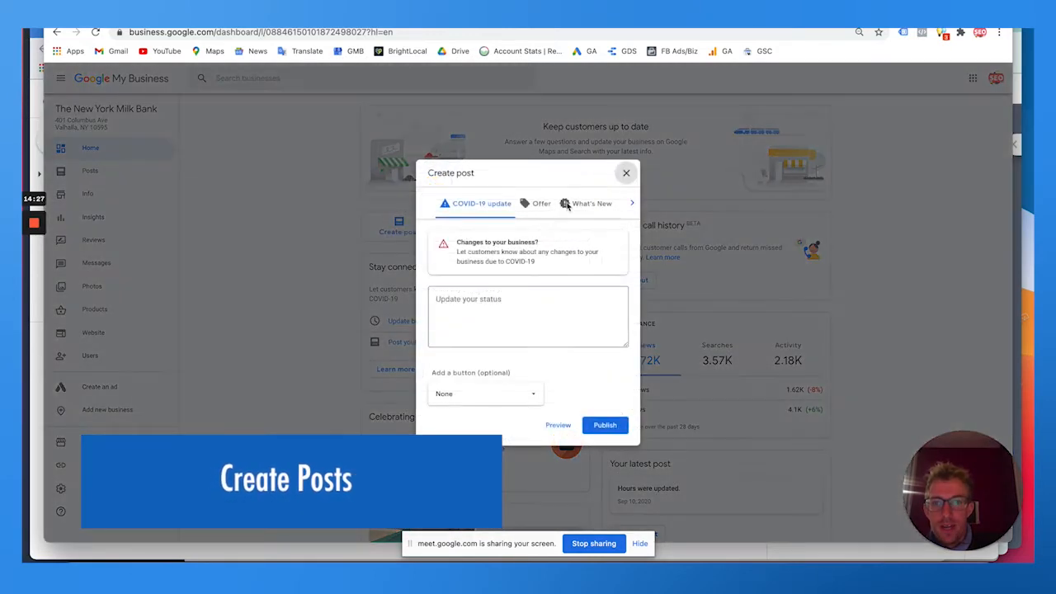
pyautogui.click(577, 202)
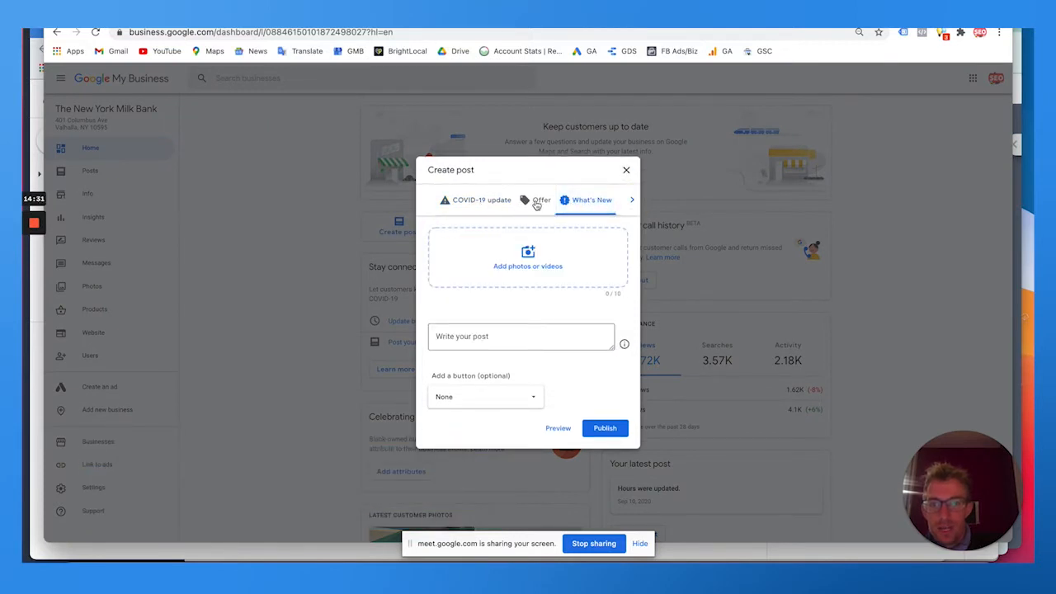
pyautogui.click(533, 203)
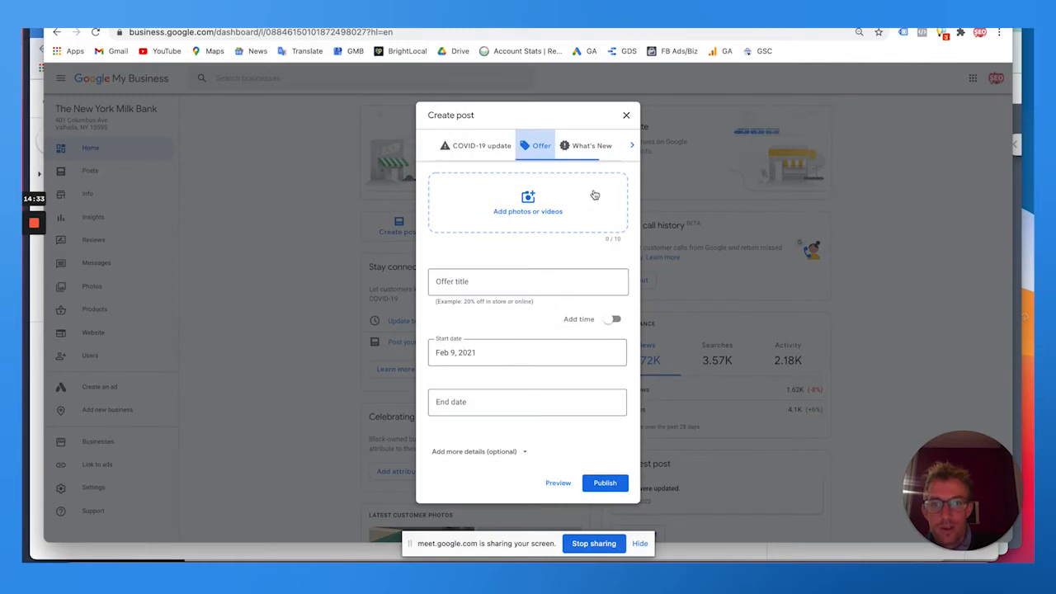
pyautogui.click(589, 147)
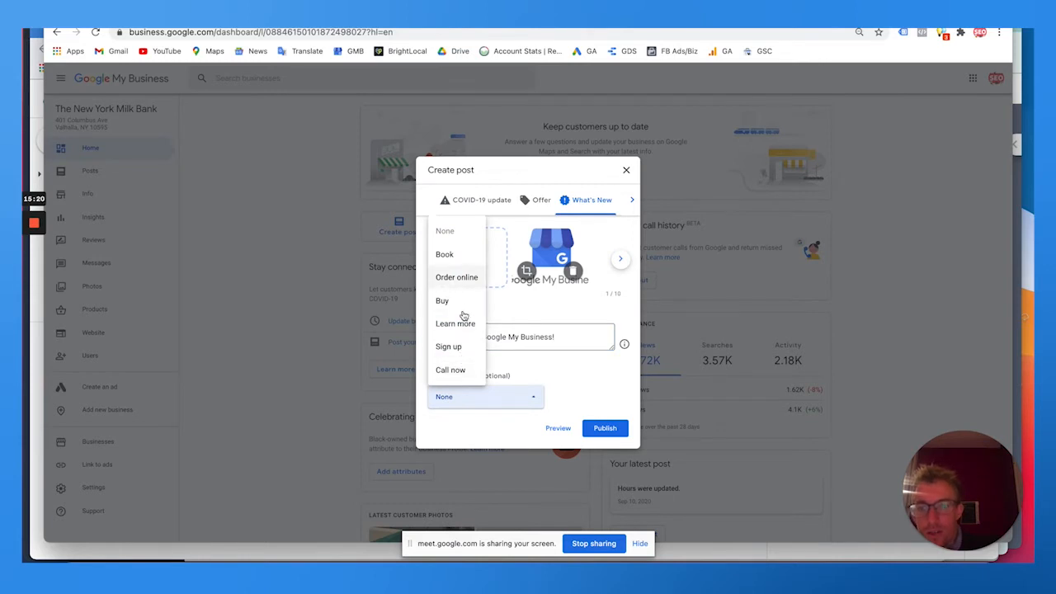
# Add a Learn more button to the "Follow us on Google My Business!" post and go to its link field
pyautogui.click(457, 326)
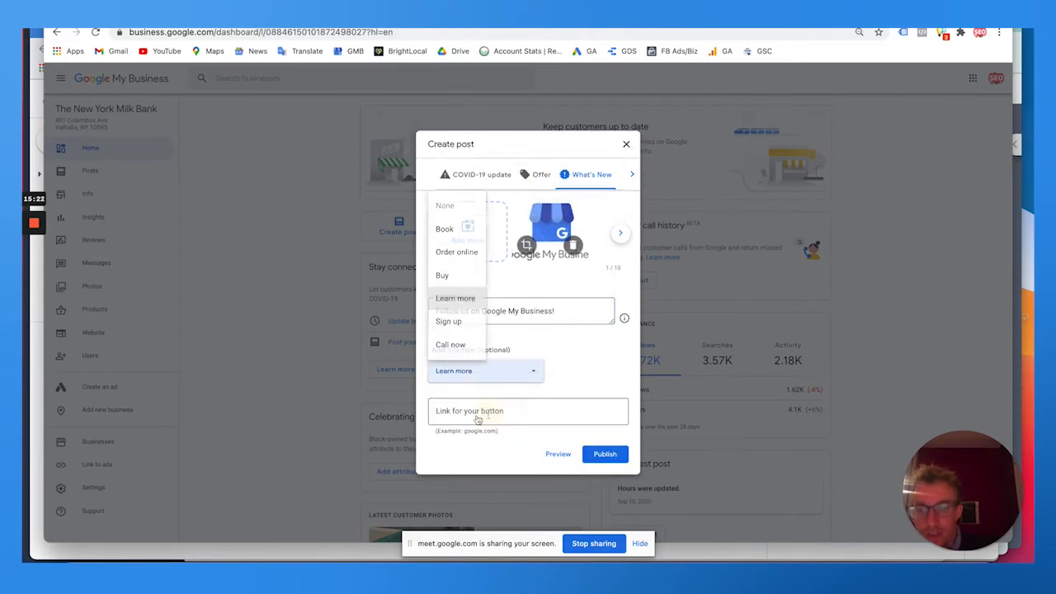
pyautogui.click(487, 413)
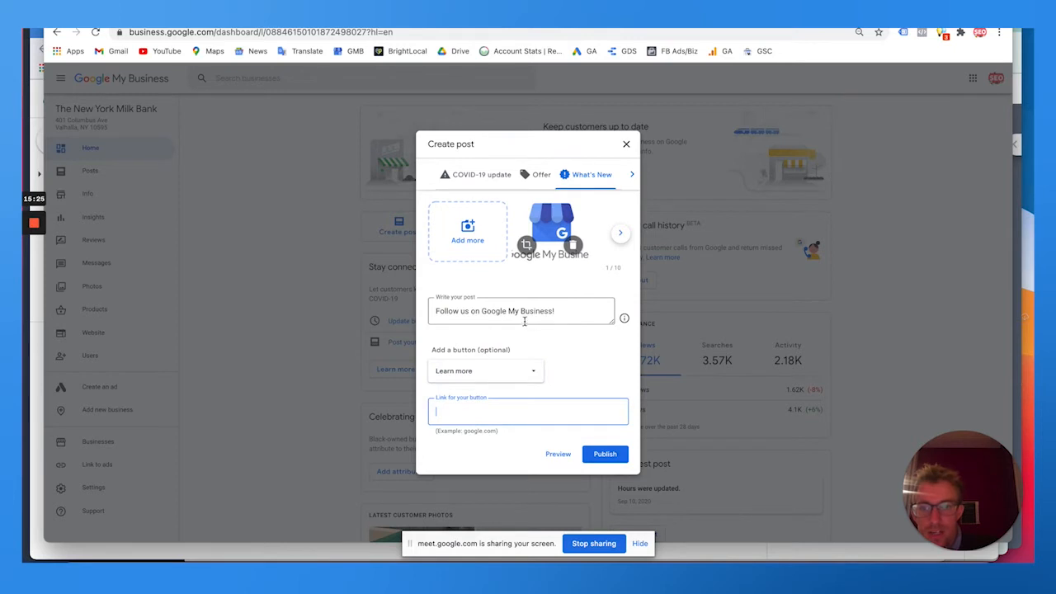
pyautogui.moveTo(562, 314); pyautogui.dragTo(520, 311)
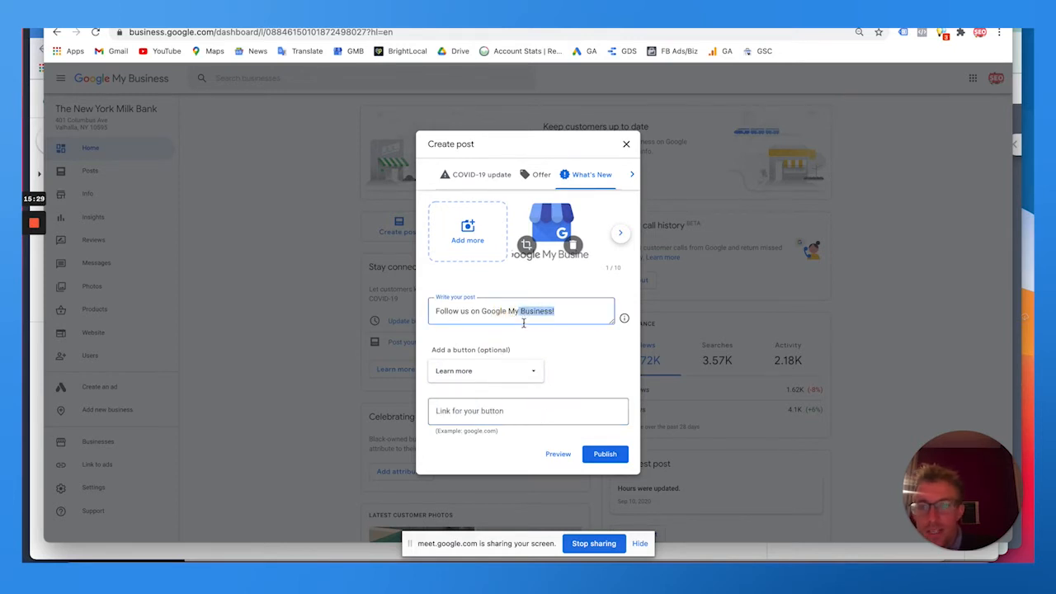
pyautogui.press('Right')
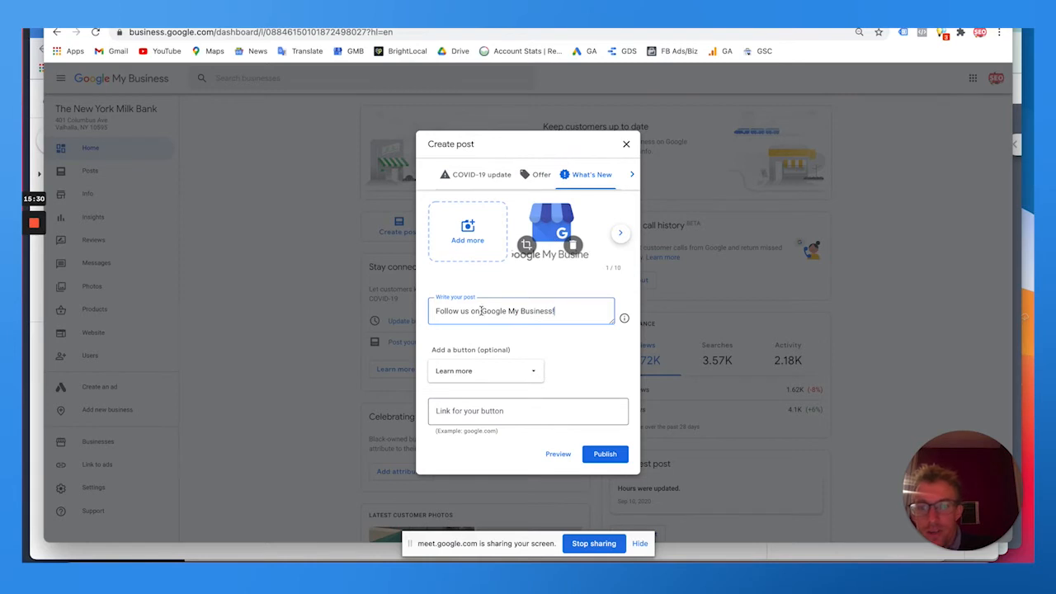
pyautogui.tripleClick(476, 310)
pyautogui.click(474, 373)
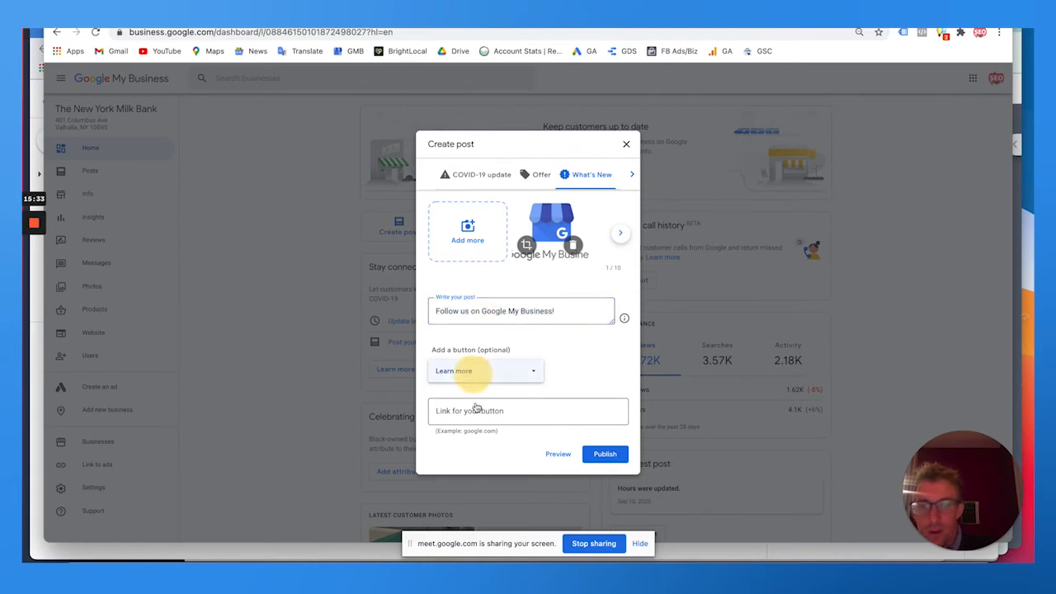
pyautogui.click(471, 410)
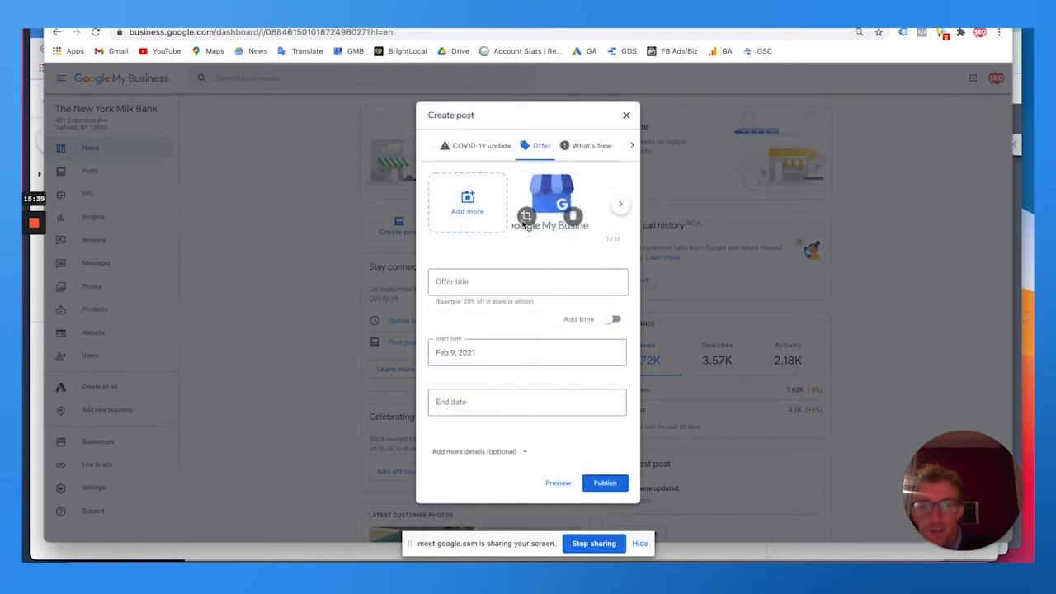
# Draft an offer titled "20% off Breast Milk this Spring" ending Apr 30, 2021, expand its optional details, and close the post unpublished
pyautogui.click(466, 285)
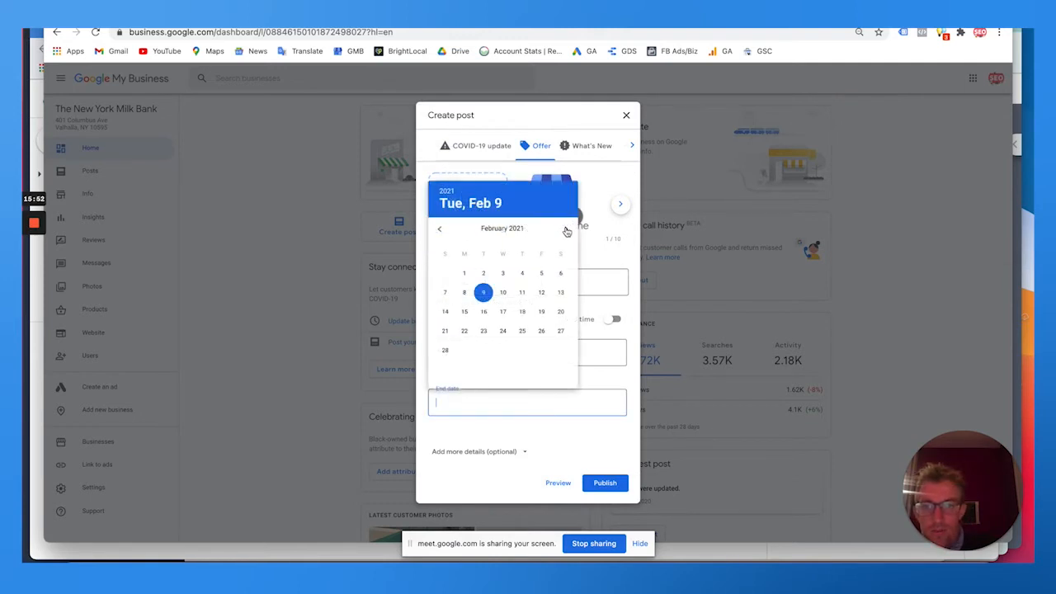
pyautogui.click(566, 231)
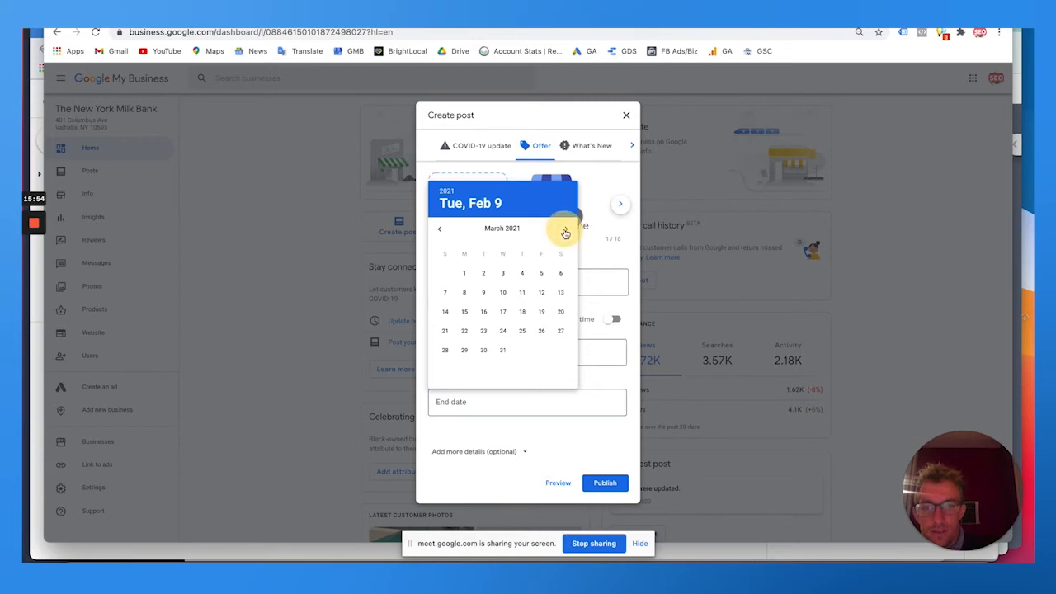
pyautogui.click(566, 231)
pyautogui.click(541, 350)
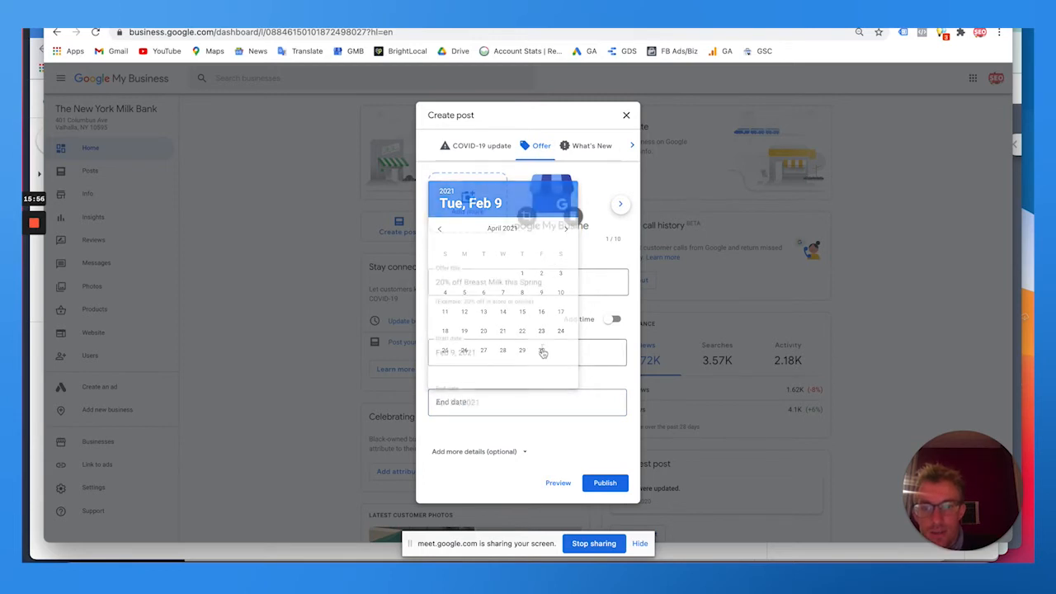
pyautogui.click(495, 450)
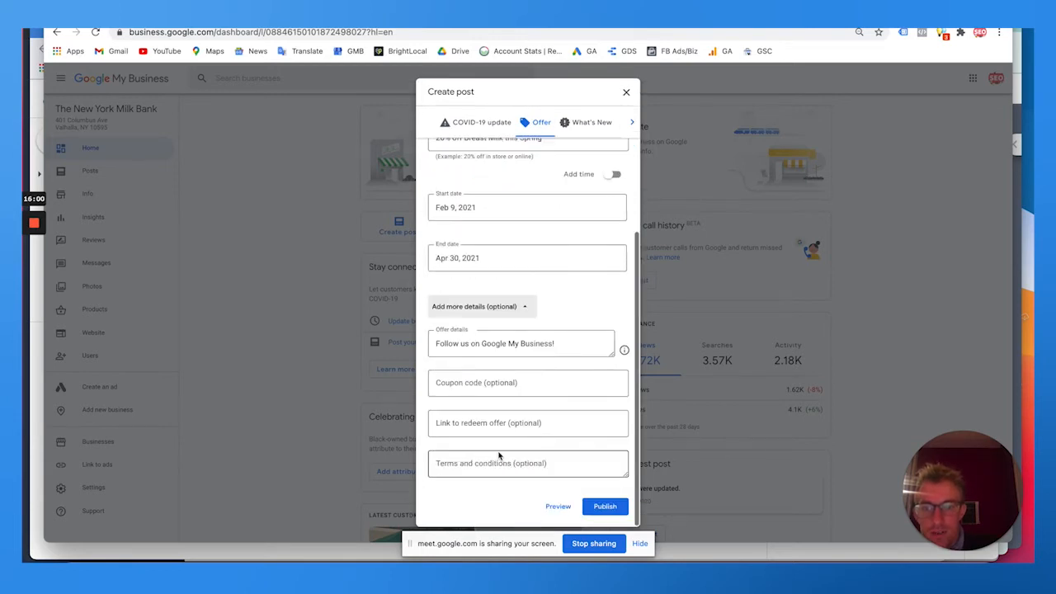
pyautogui.click(626, 93)
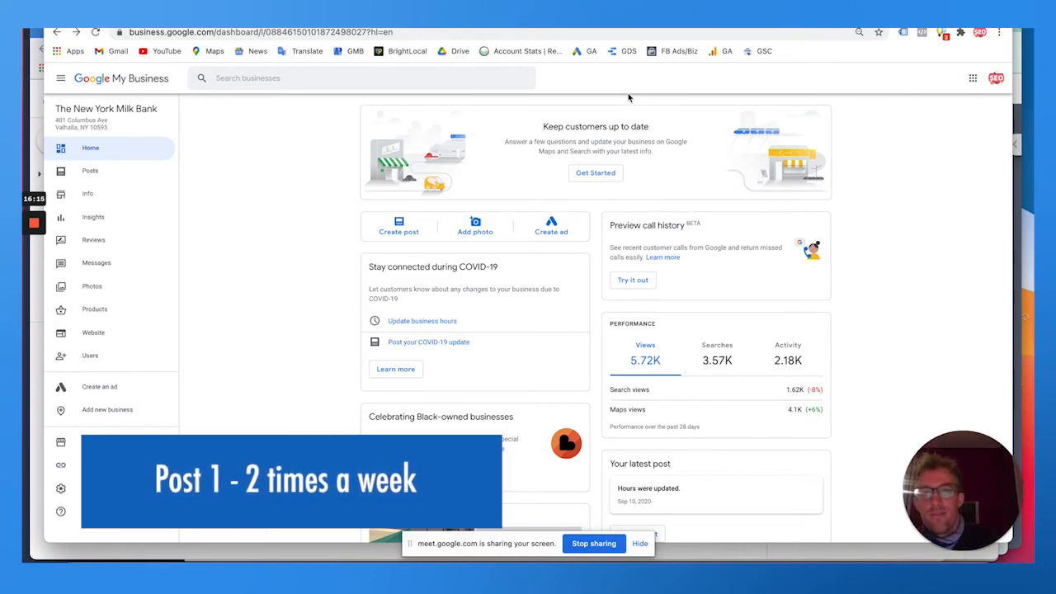
# Review the business's photos by owner, Video, Interior, Exterior, At work, Team and Identity categories, and open the option to add photos
pyautogui.click(480, 232)
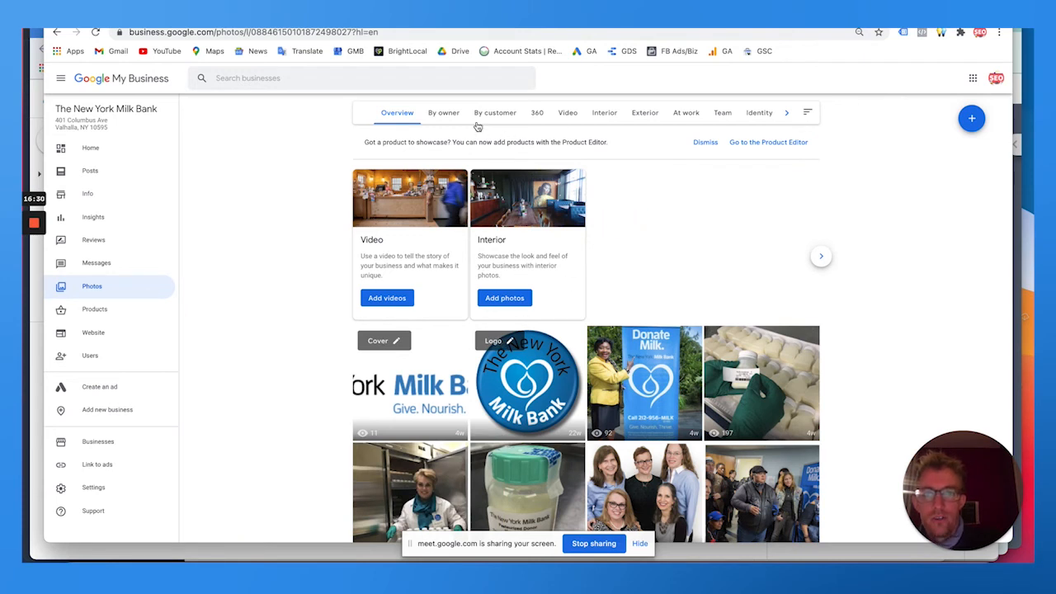
pyautogui.click(452, 116)
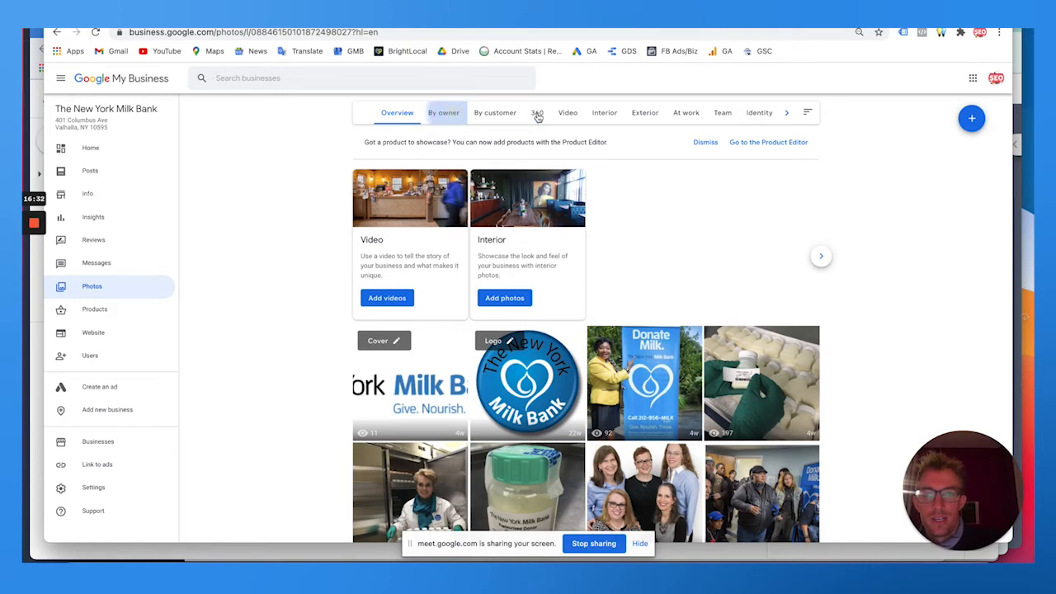
pyautogui.click(568, 115)
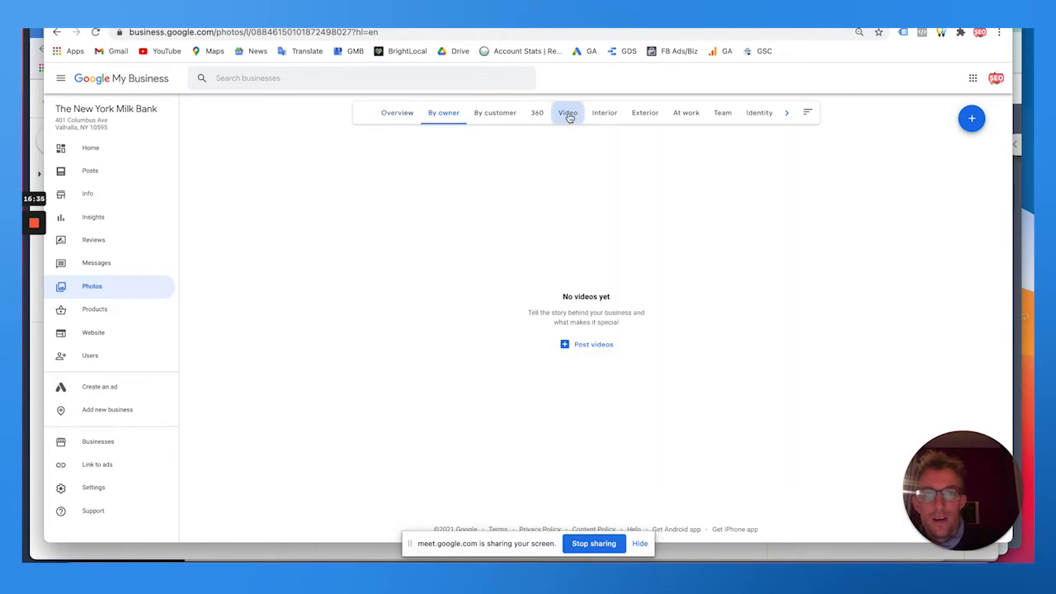
pyautogui.click(606, 116)
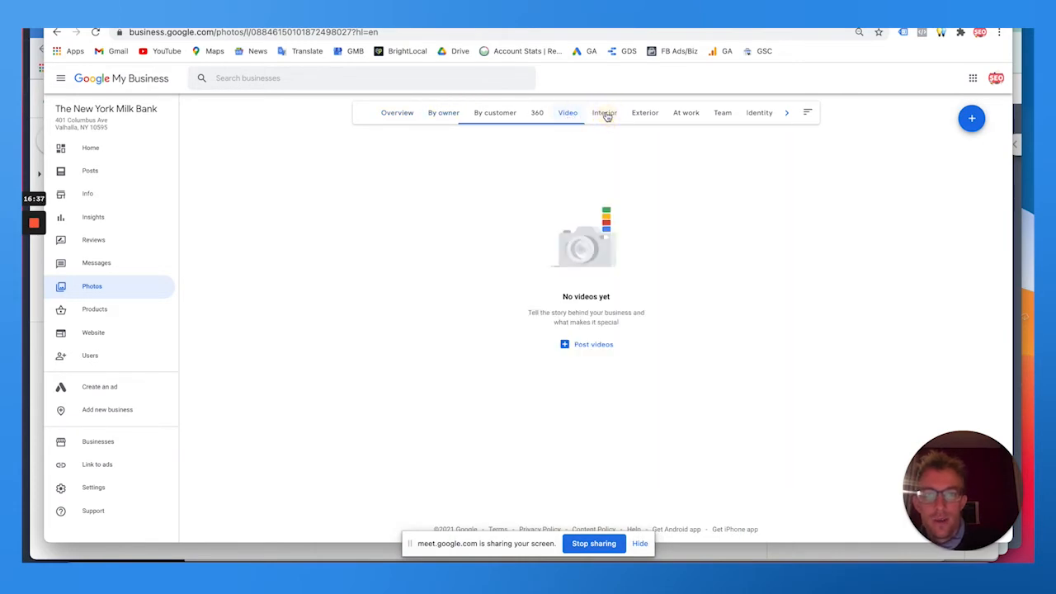
pyautogui.click(640, 116)
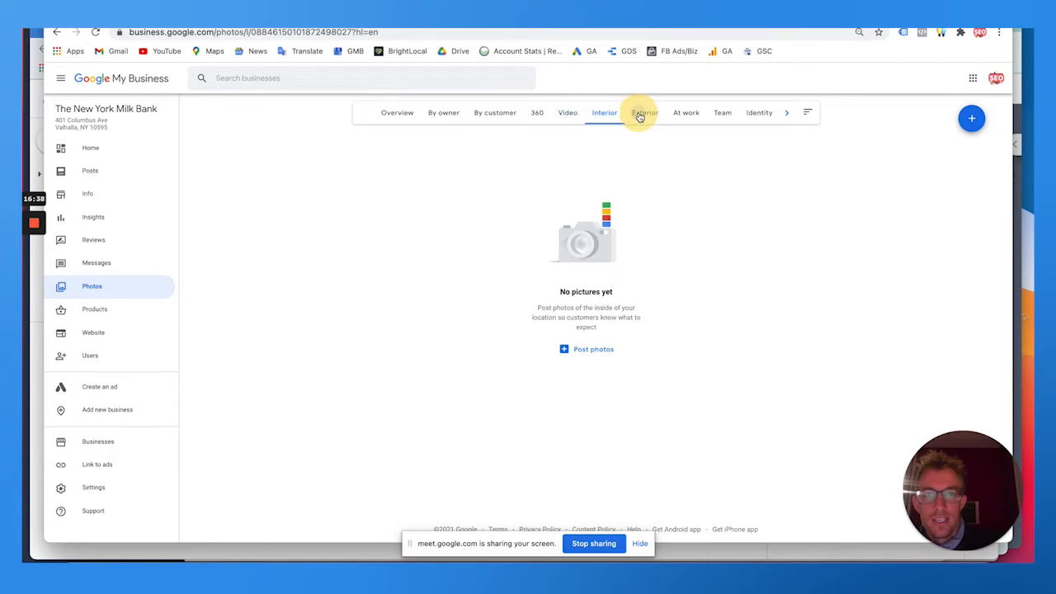
pyautogui.click(685, 115)
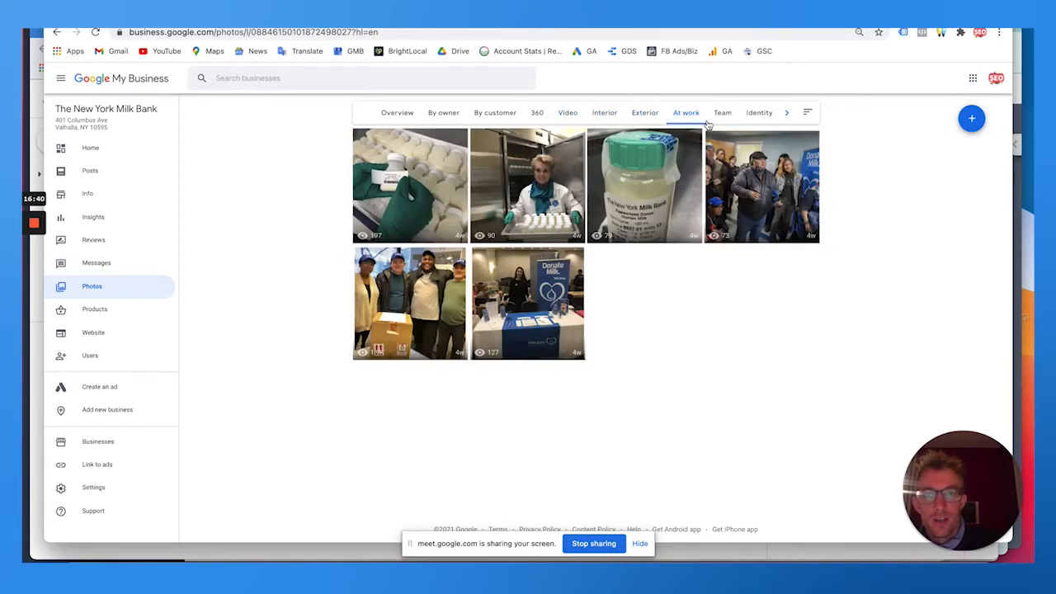
pyautogui.click(722, 116)
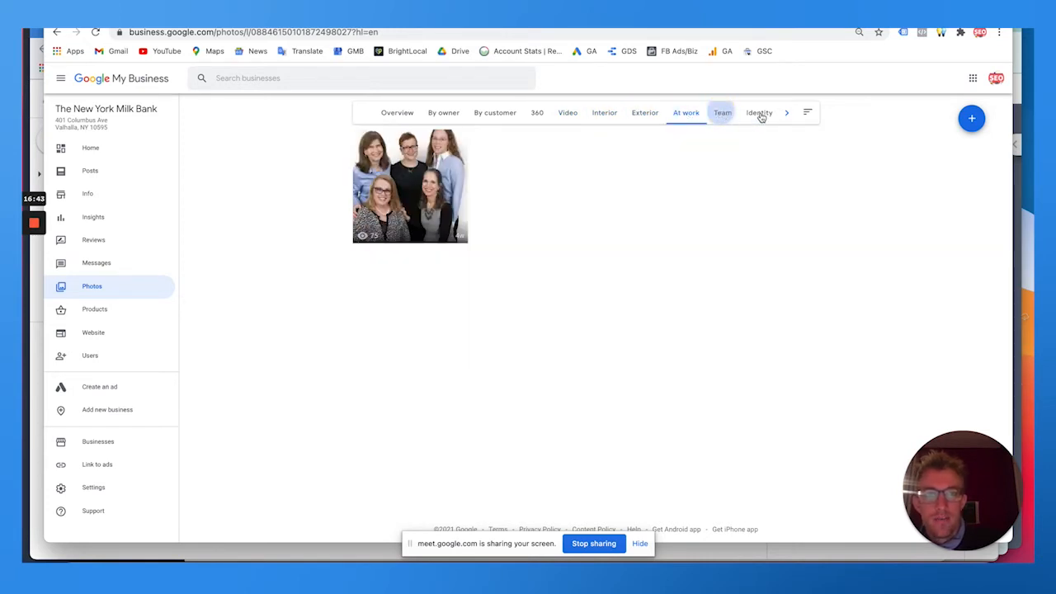
pyautogui.click(760, 116)
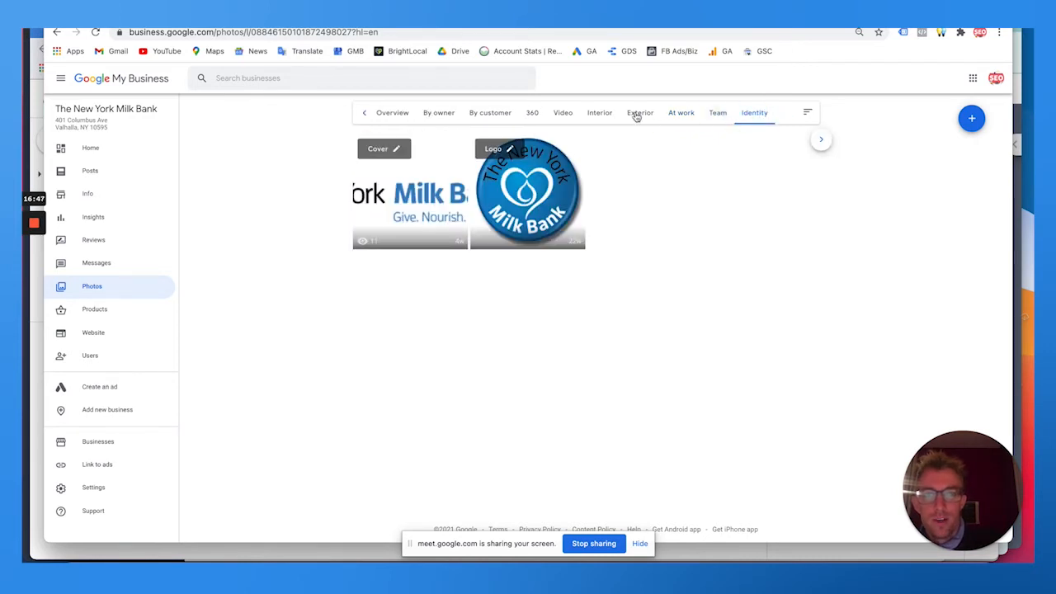
pyautogui.click(673, 118)
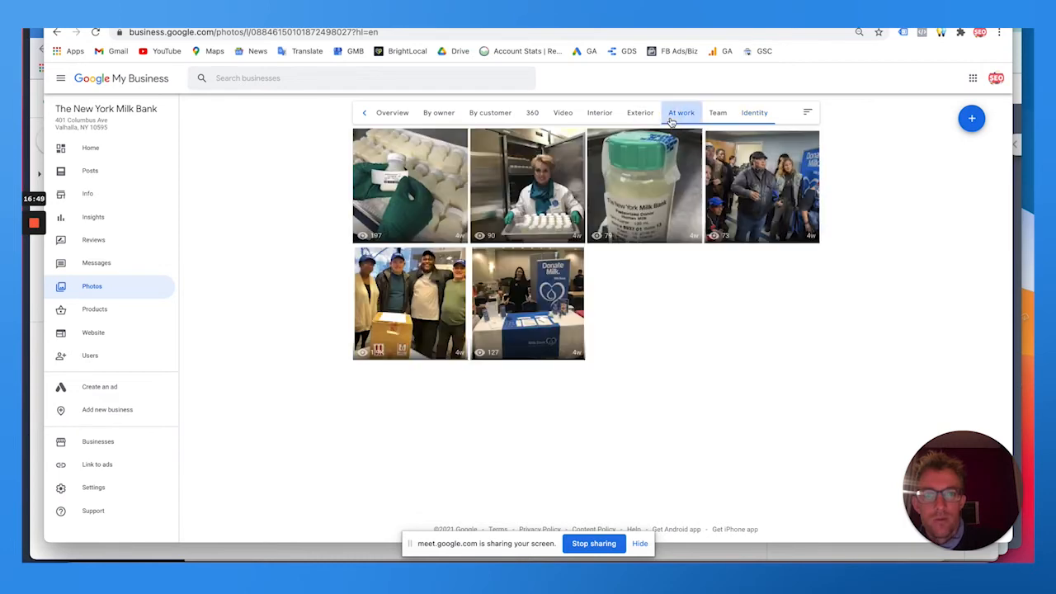
pyautogui.click(971, 118)
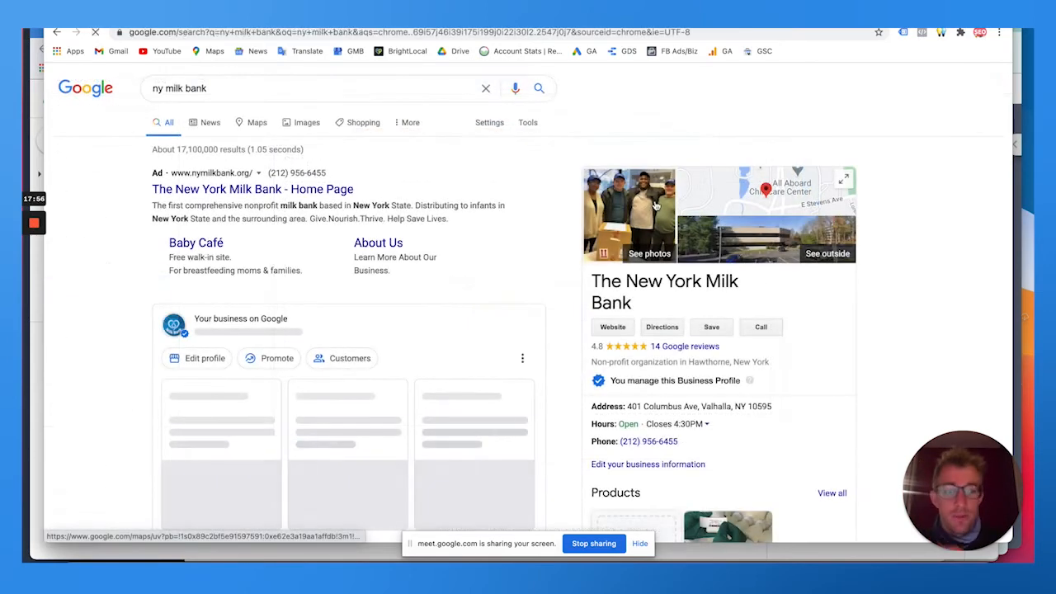
pyautogui.scroll(-2, 656, 205)
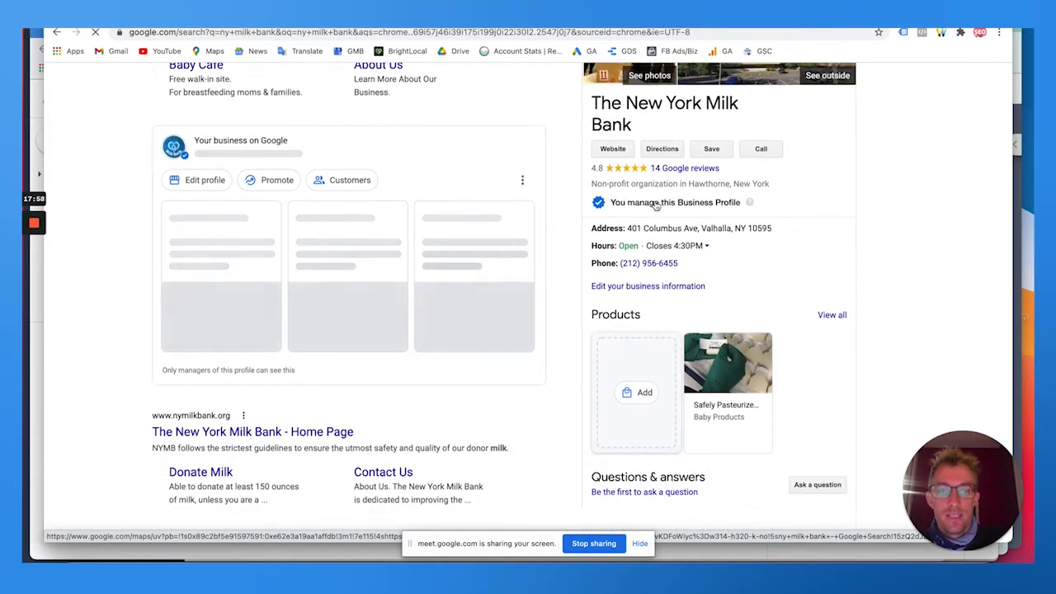
pyautogui.scroll(-2, 656, 205)
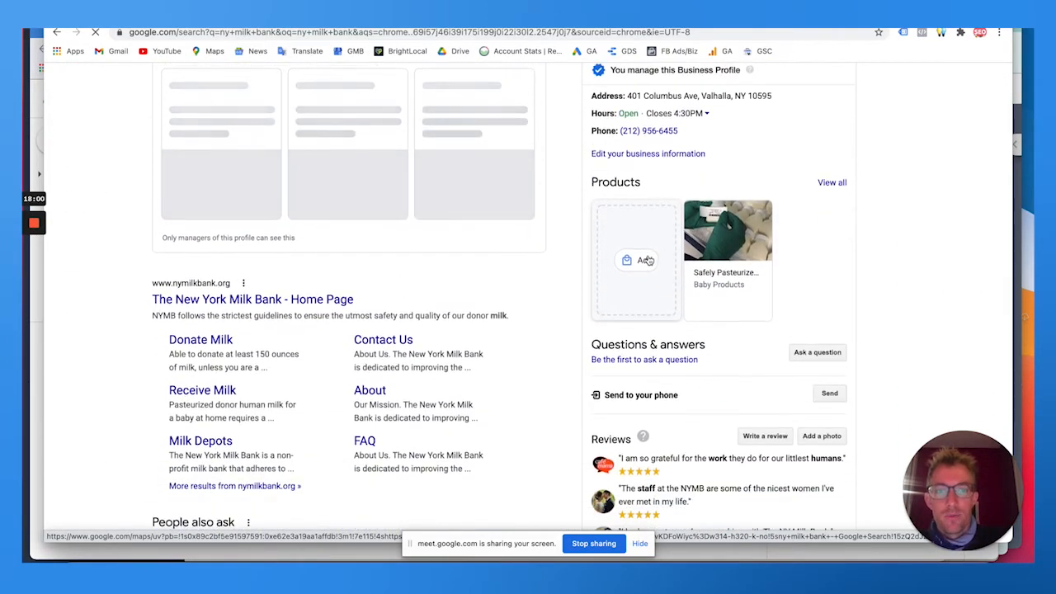
pyautogui.scroll(-1, 658, 276)
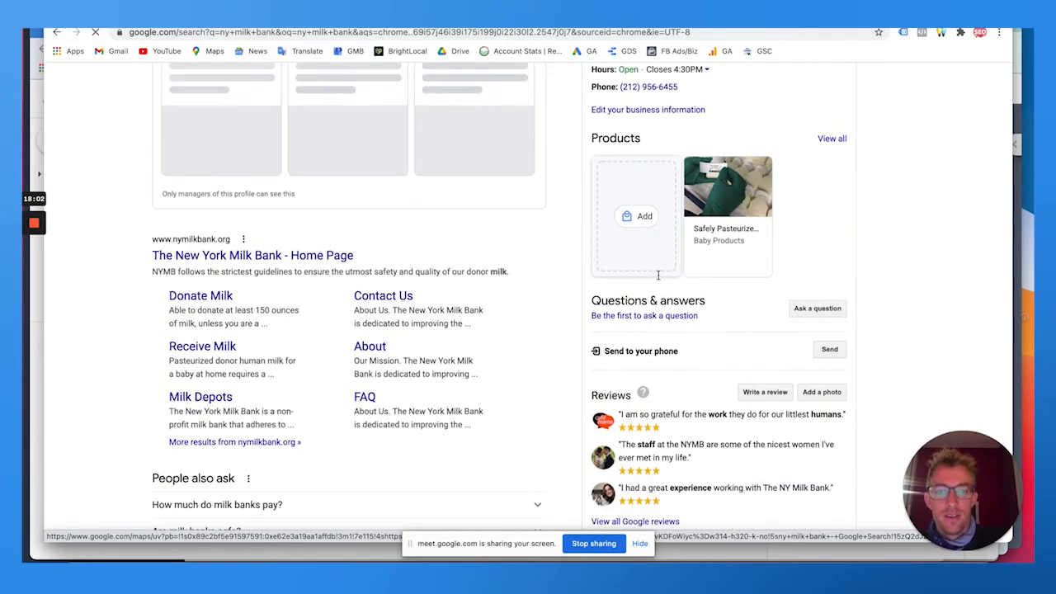
pyautogui.scroll(-5, 658, 275)
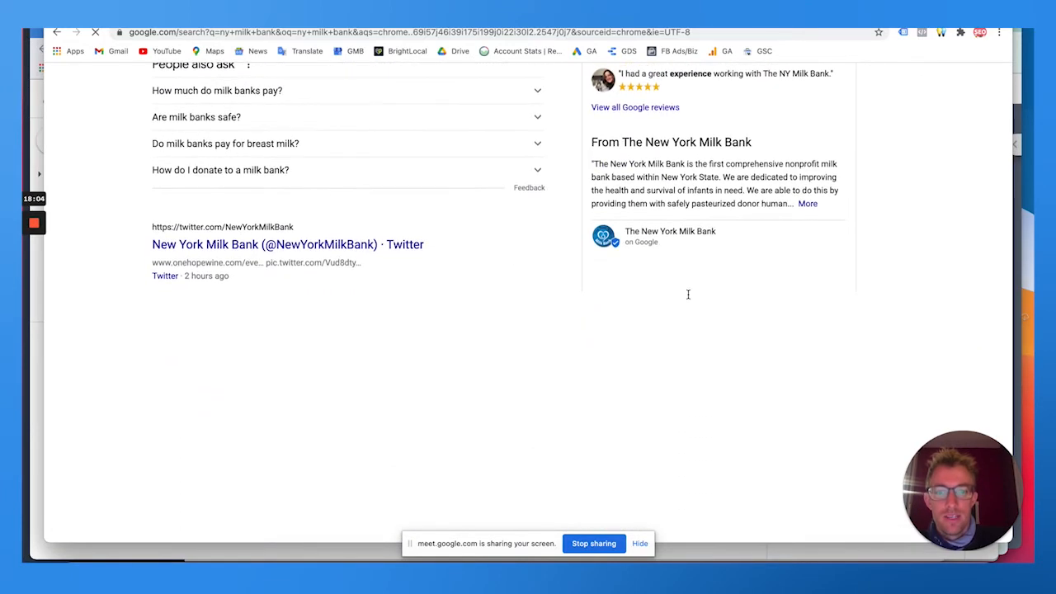
pyautogui.scroll(-1, 739, 330)
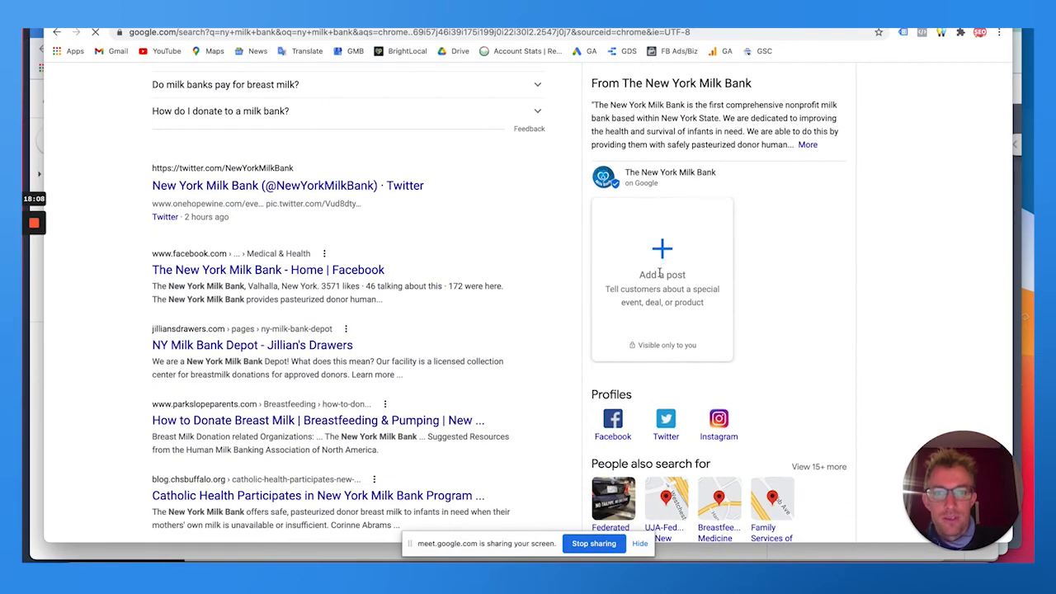
pyautogui.scroll(-1, 659, 273)
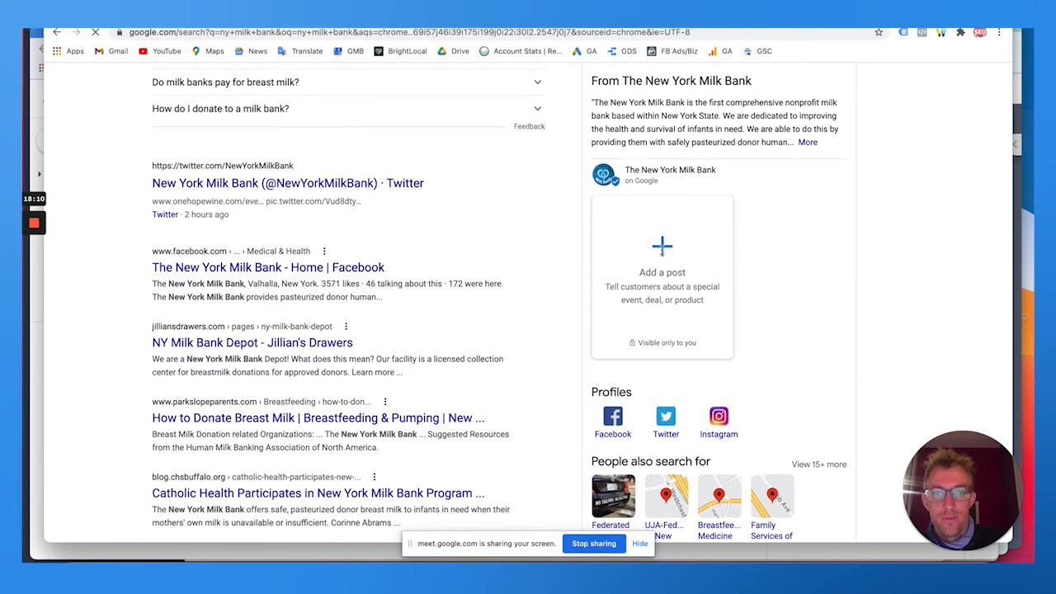
pyautogui.scroll(-4, 660, 252)
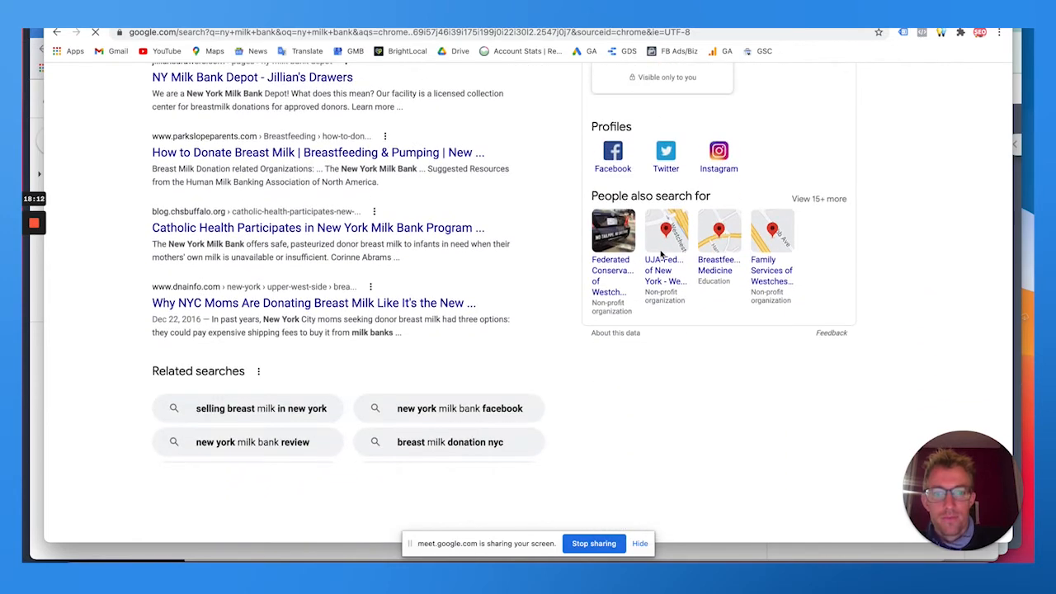
pyautogui.scroll(10, 660, 254)
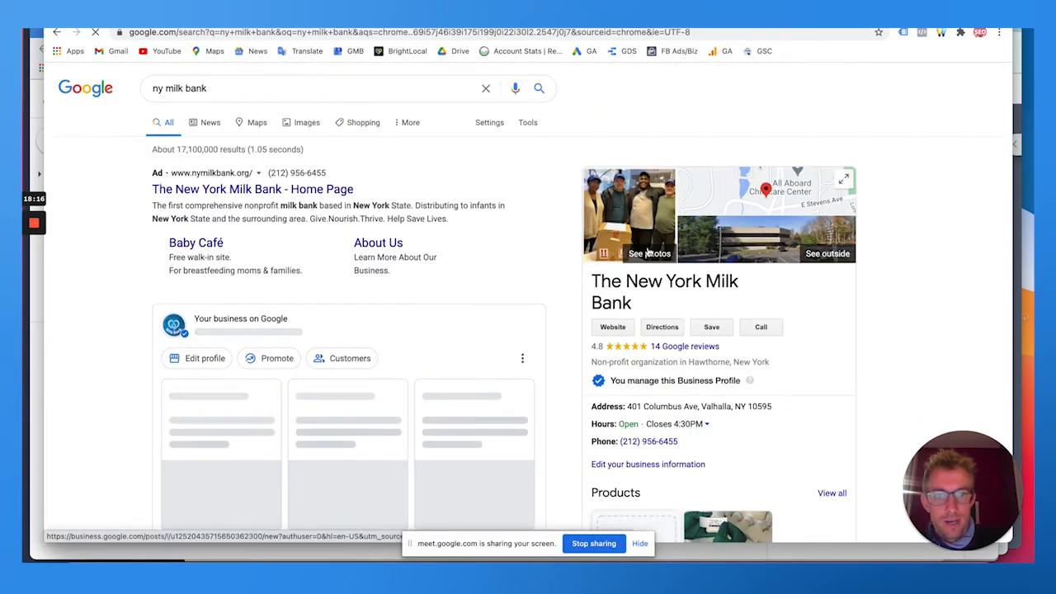
pyautogui.click(644, 256)
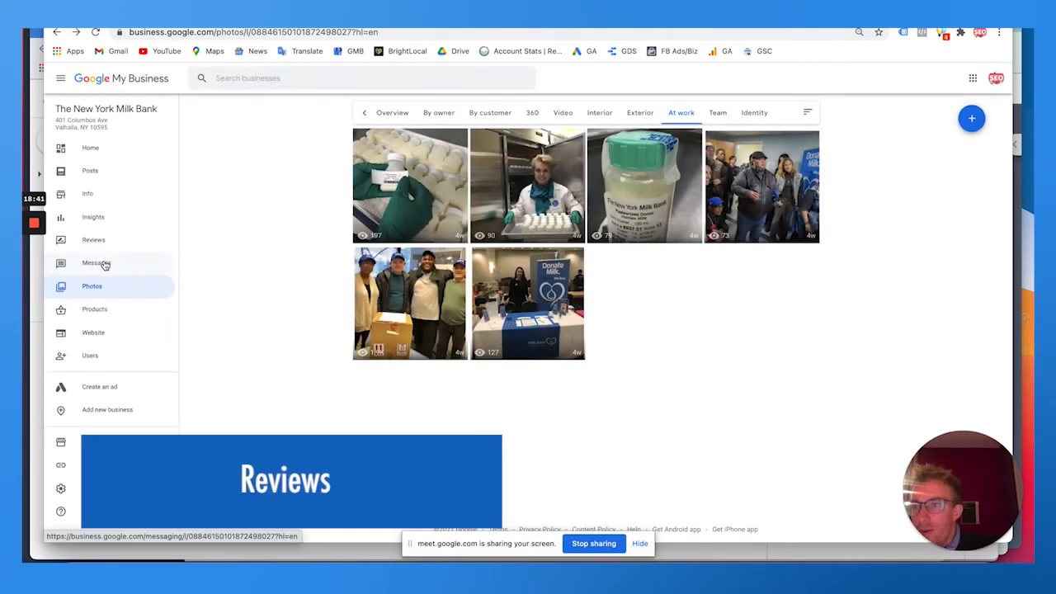
# Open the business's reviews in Google My Business, and search Google in a new tab for "cell phone repair companies philly"
pyautogui.click(94, 240)
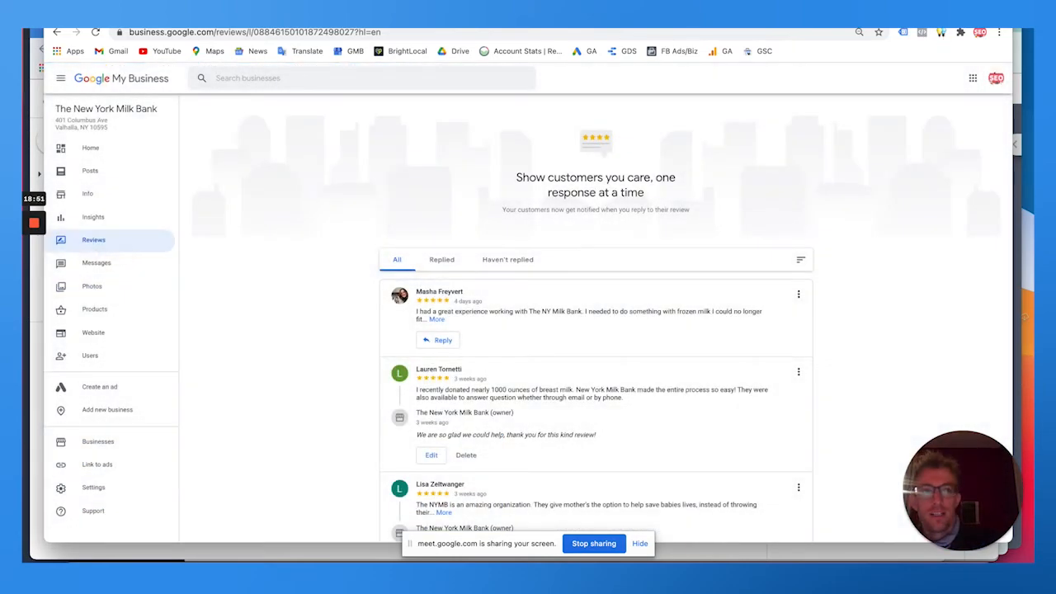
pyautogui.press('super+t')
pyautogui.write('ce')
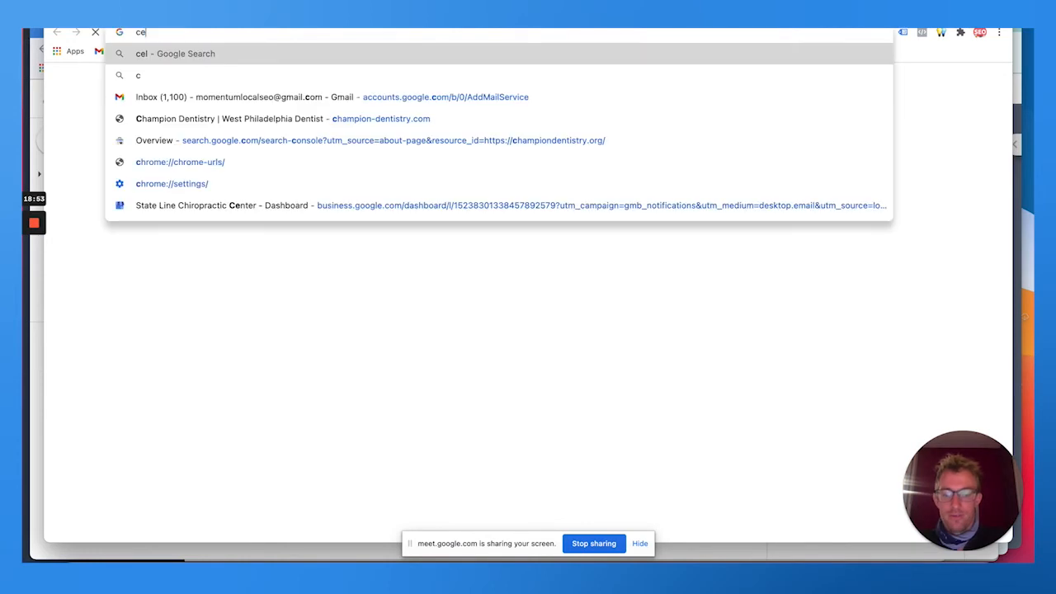
pyautogui.write('ll phone repair comp')
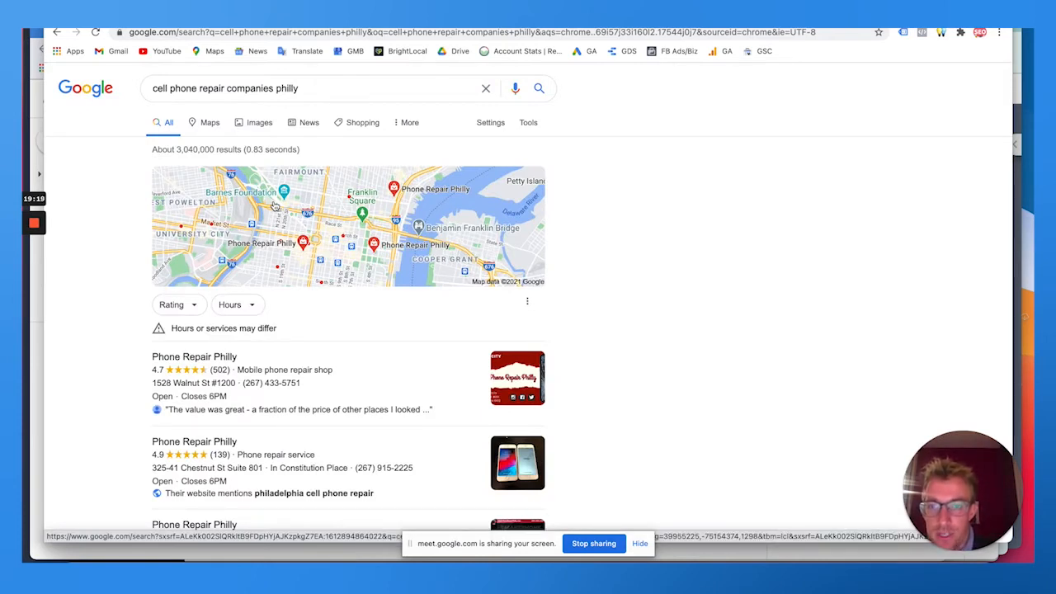
# Compare the ratings and review counts of the three Phone Repair Philly listings in the local results
pyautogui.scroll(-2, 280, 231)
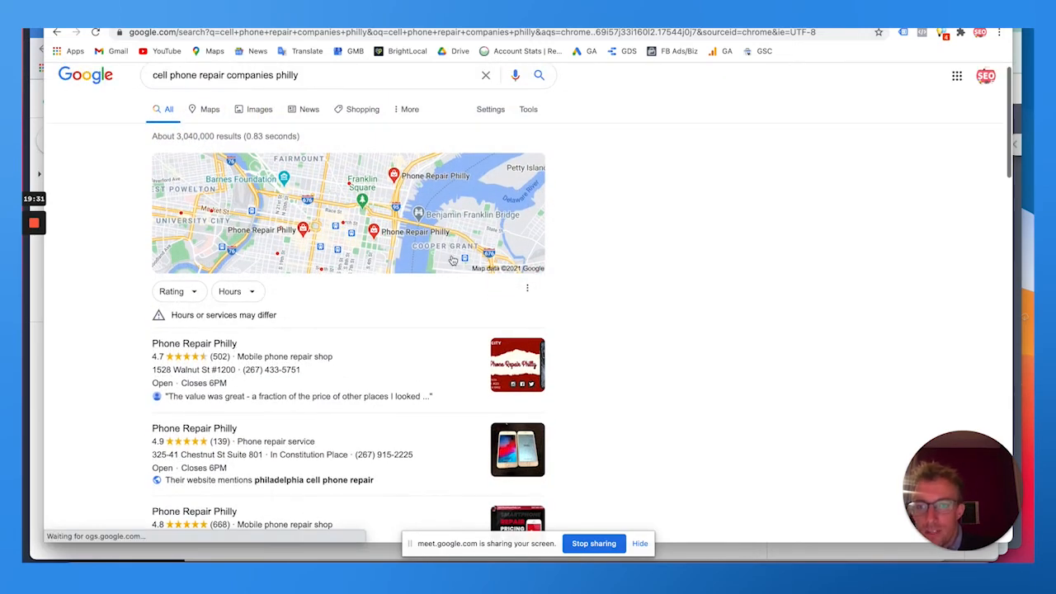
pyautogui.scroll(-3, 452, 261)
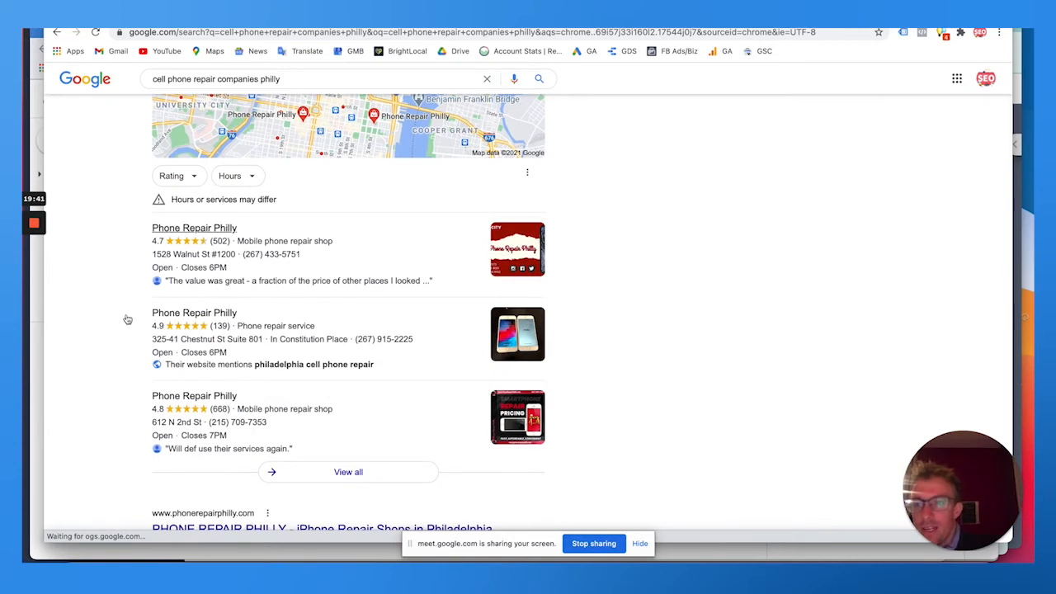
pyautogui.scroll(1, 219, 304)
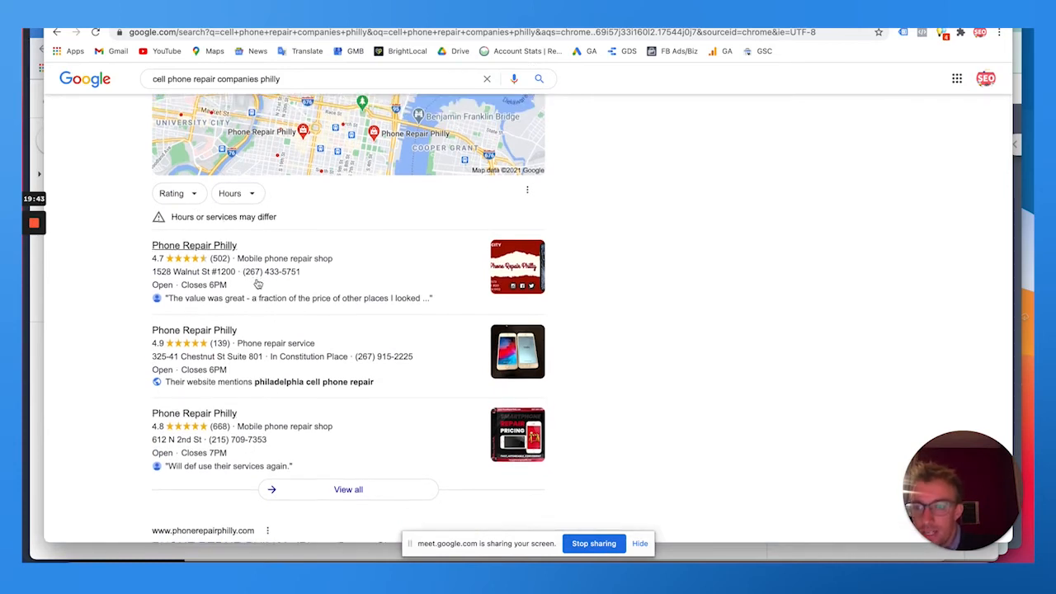
pyautogui.scroll(2, 327, 311)
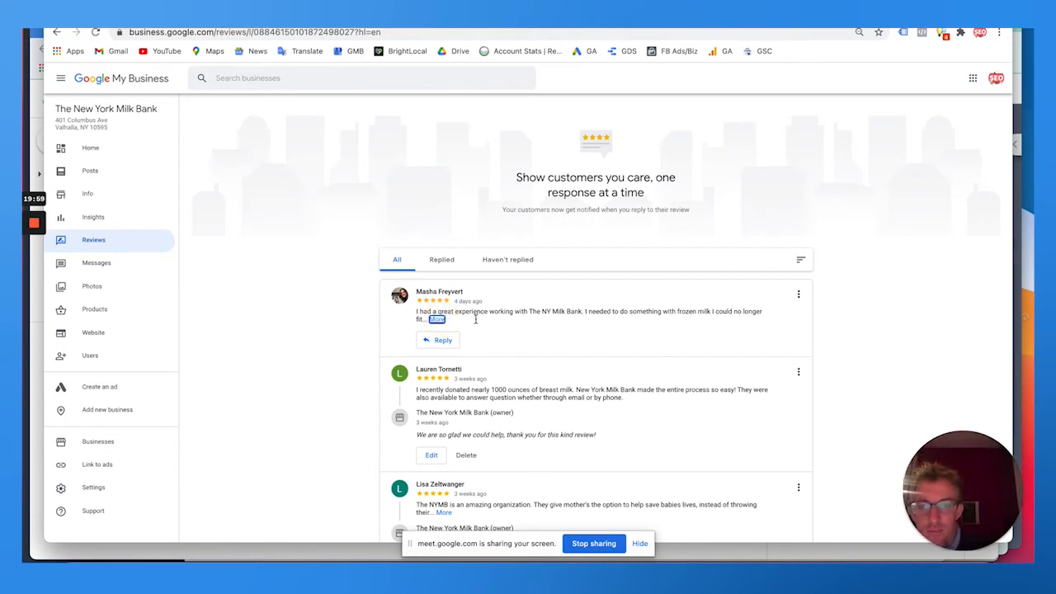
# Return to The New York Milk Bank's reviews, expand the newest review to read in full, and open an empty reply to it
pyautogui.click(438, 319)
pyautogui.tripleClick(497, 319)
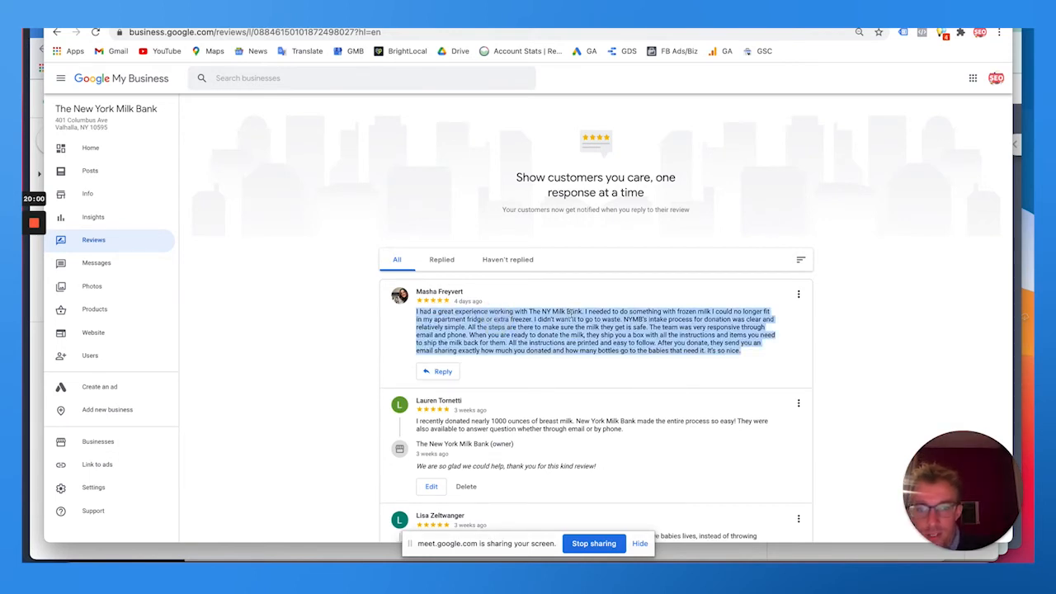
pyautogui.click(529, 311)
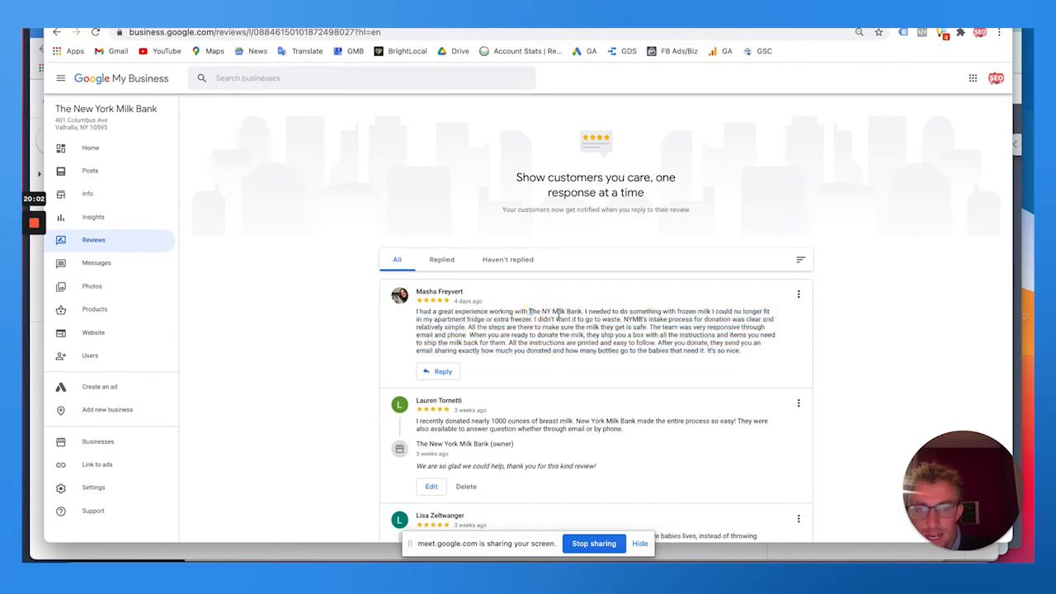
pyautogui.moveTo(558, 315); pyautogui.dragTo(494, 334)
pyautogui.click(433, 370)
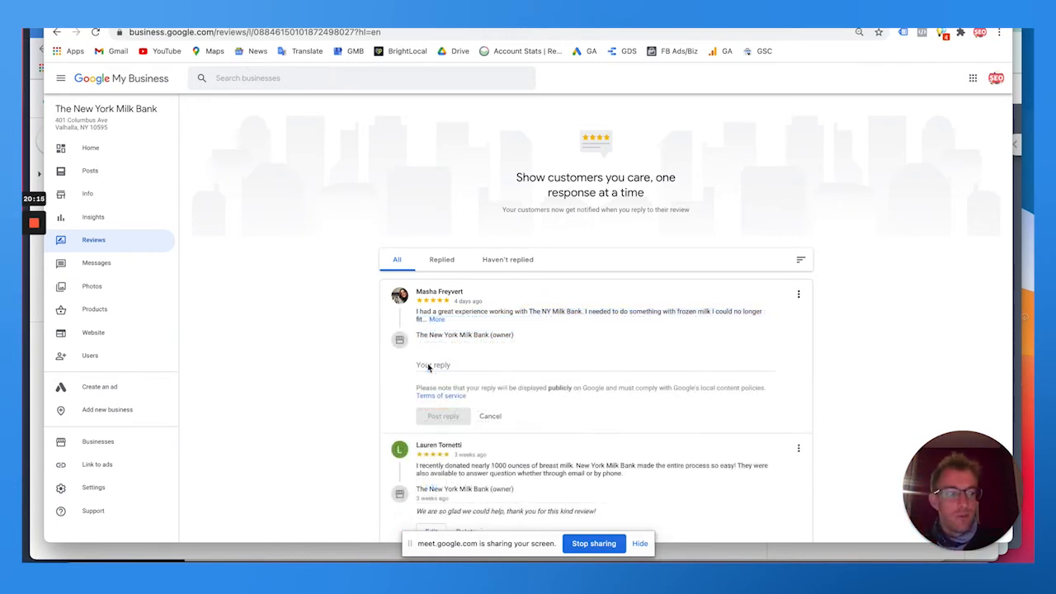
pyautogui.click(427, 363)
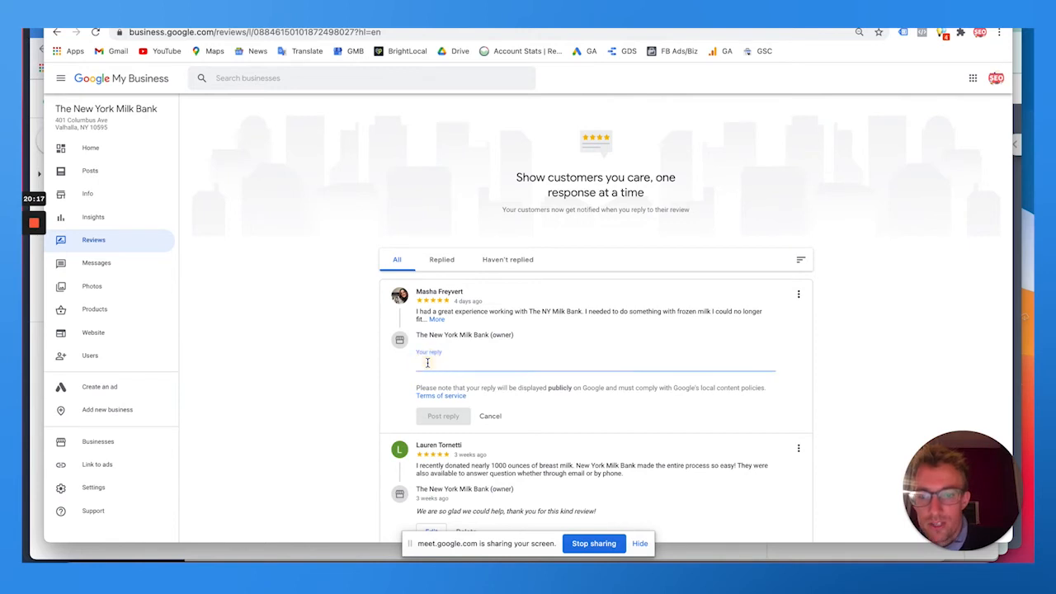
# Filter the reviews to those that haven't been replied to, and check the customer messages page
pyautogui.click(507, 259)
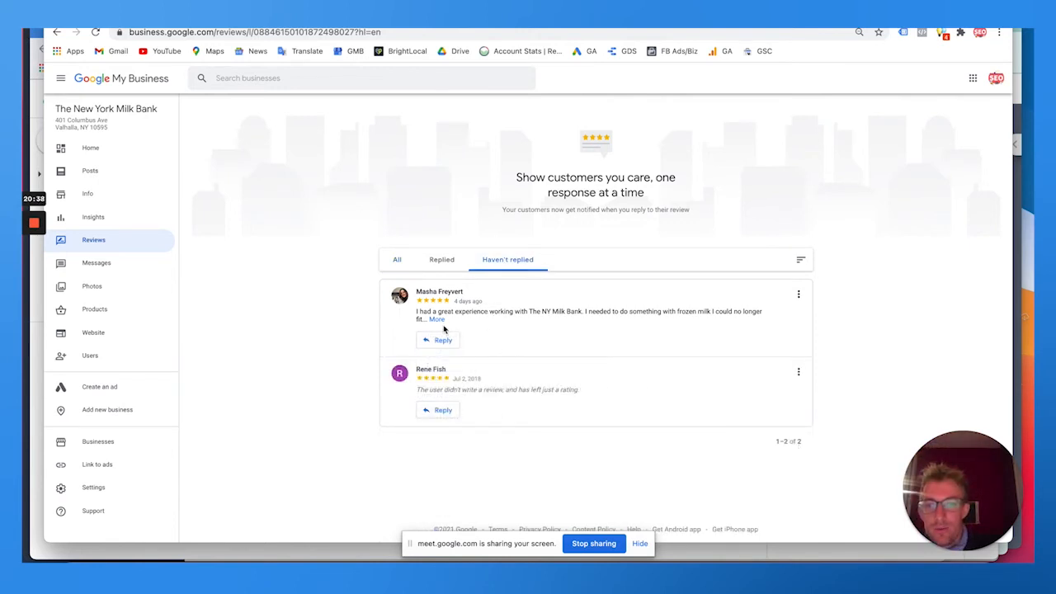
pyautogui.click(511, 259)
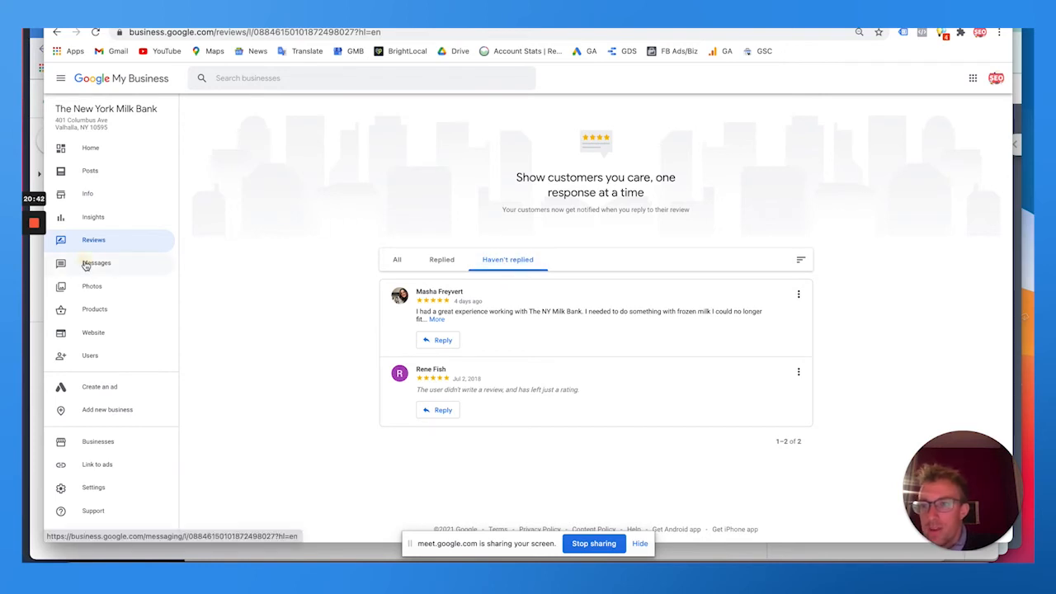
pyautogui.click(86, 264)
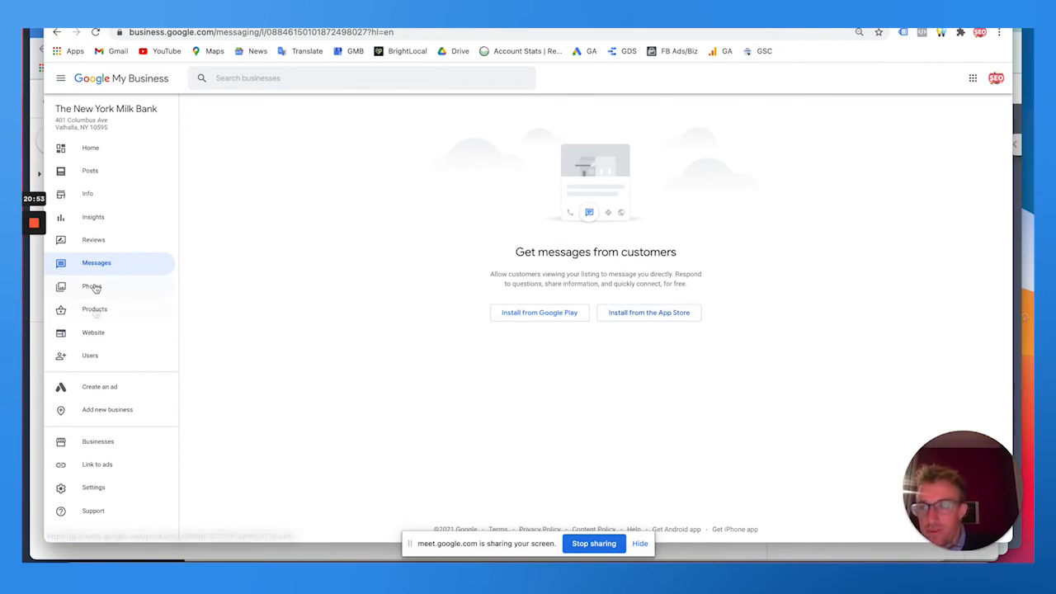
# Open the business's product list and view the products on Google
pyautogui.click(91, 310)
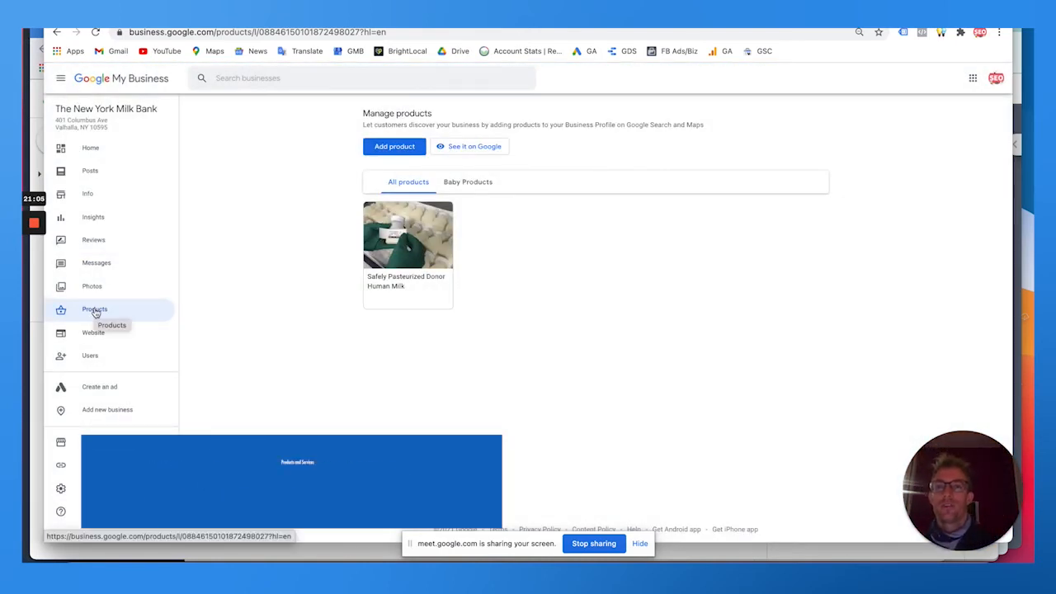
pyautogui.click(467, 147)
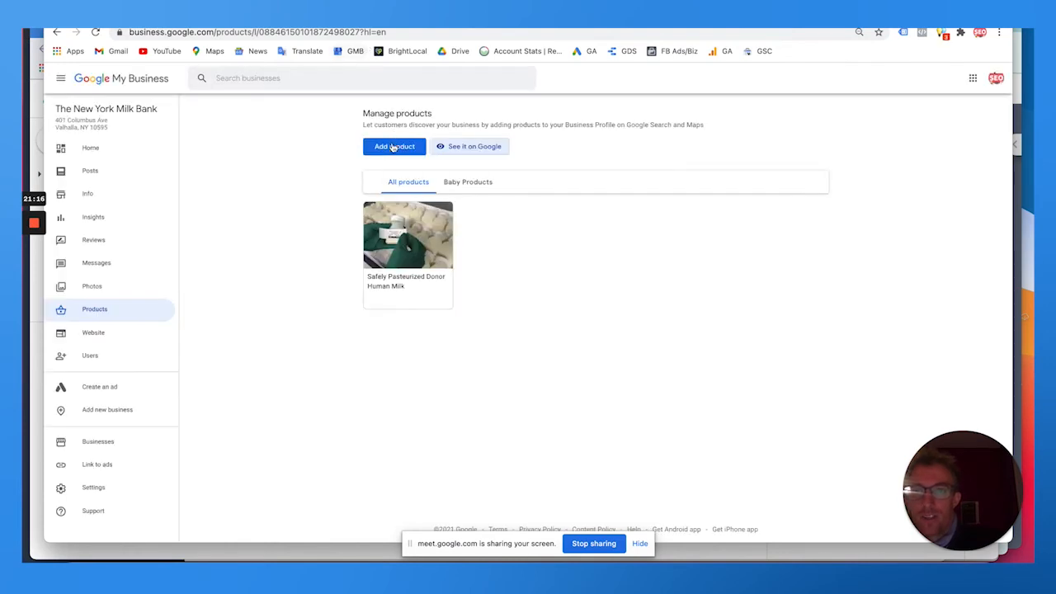
# Draft a product named "Rings", look through its category, price, description and button options, and close the form without saving
pyautogui.click(393, 147)
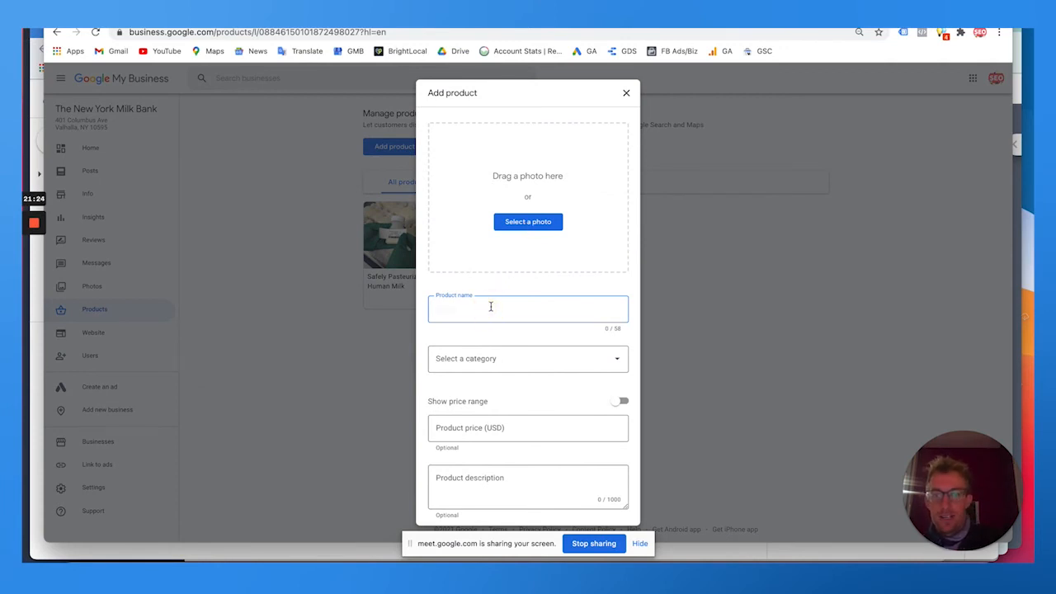
pyautogui.write('Rings')
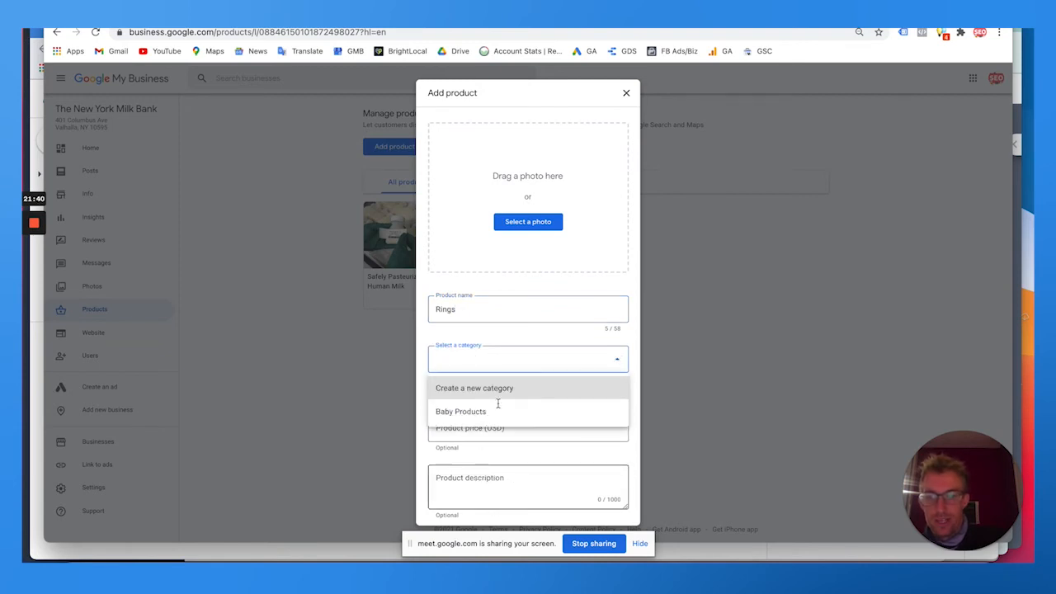
pyautogui.click(466, 439)
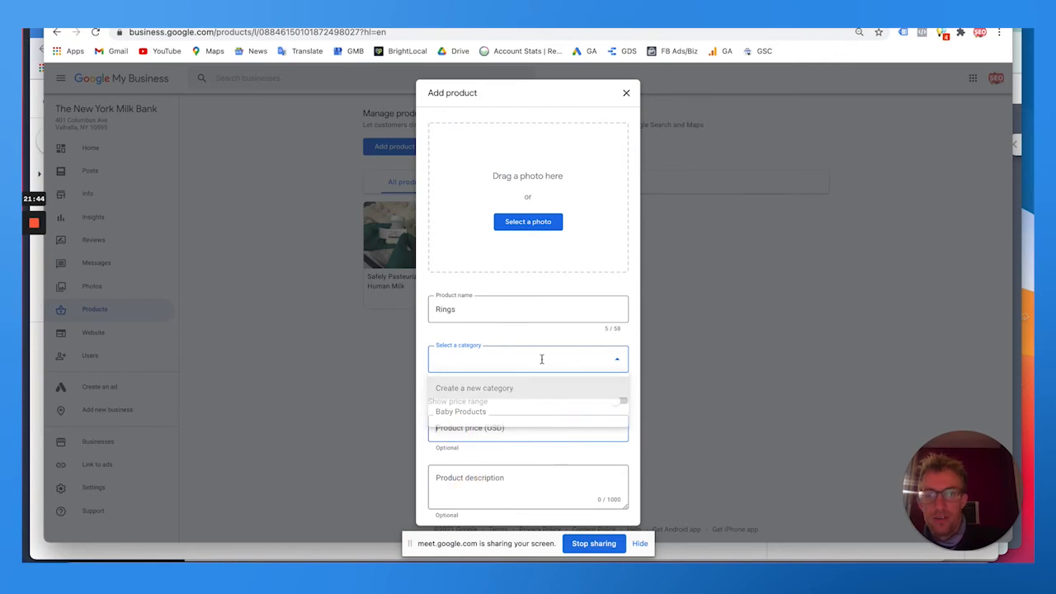
pyautogui.scroll(-1, 517, 308)
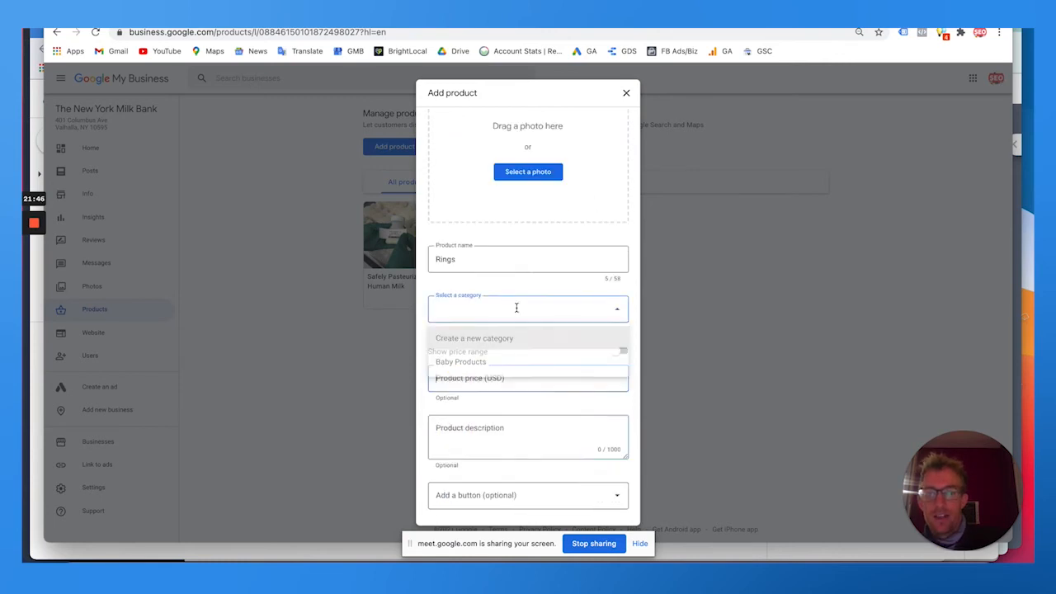
pyautogui.click(461, 495)
pyautogui.click(486, 468)
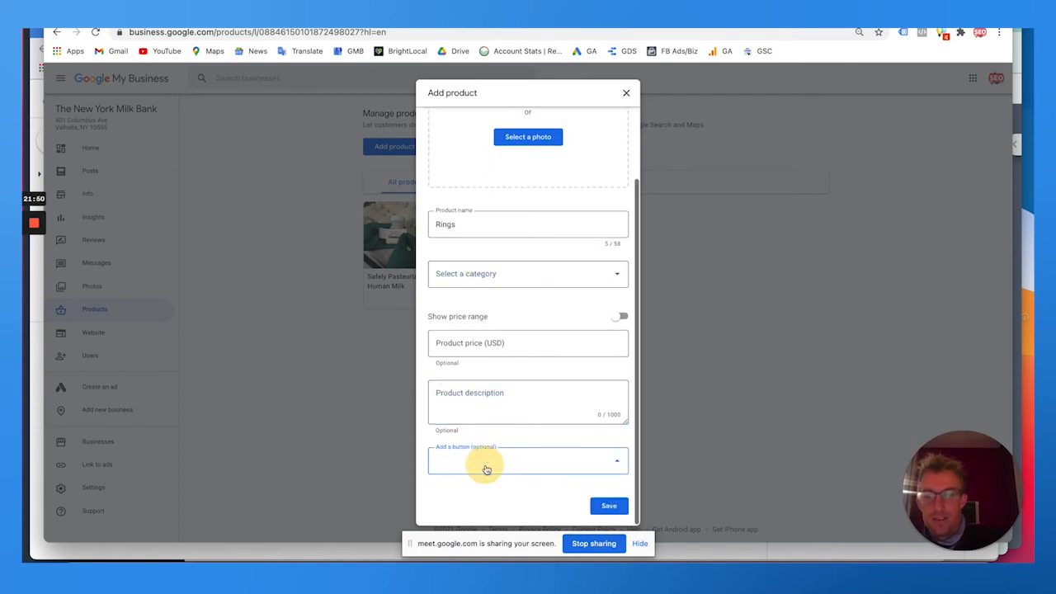
pyautogui.click(497, 462)
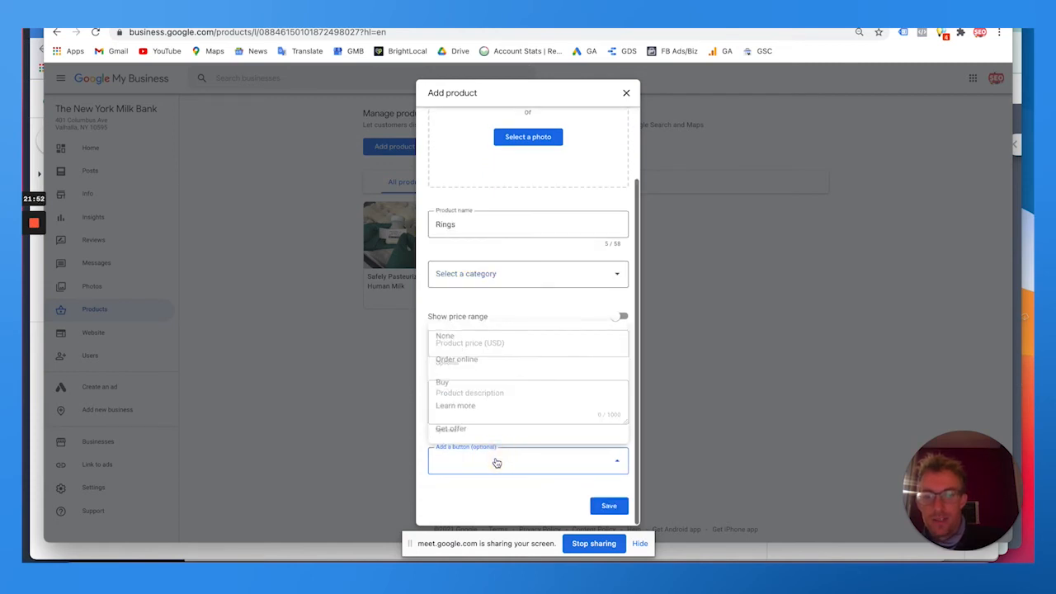
pyautogui.click(468, 459)
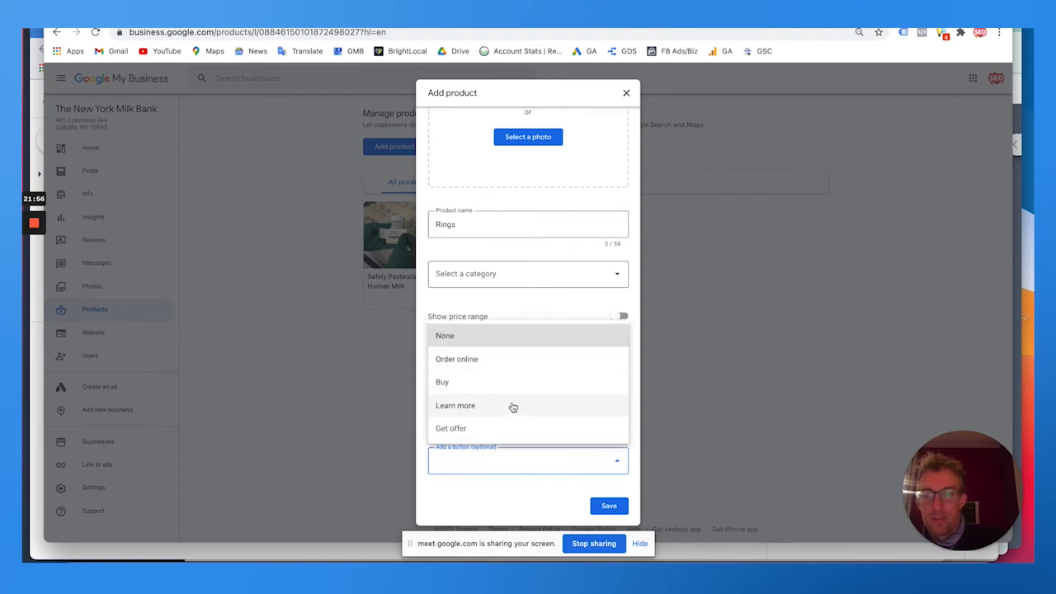
pyautogui.scroll(2, 542, 267)
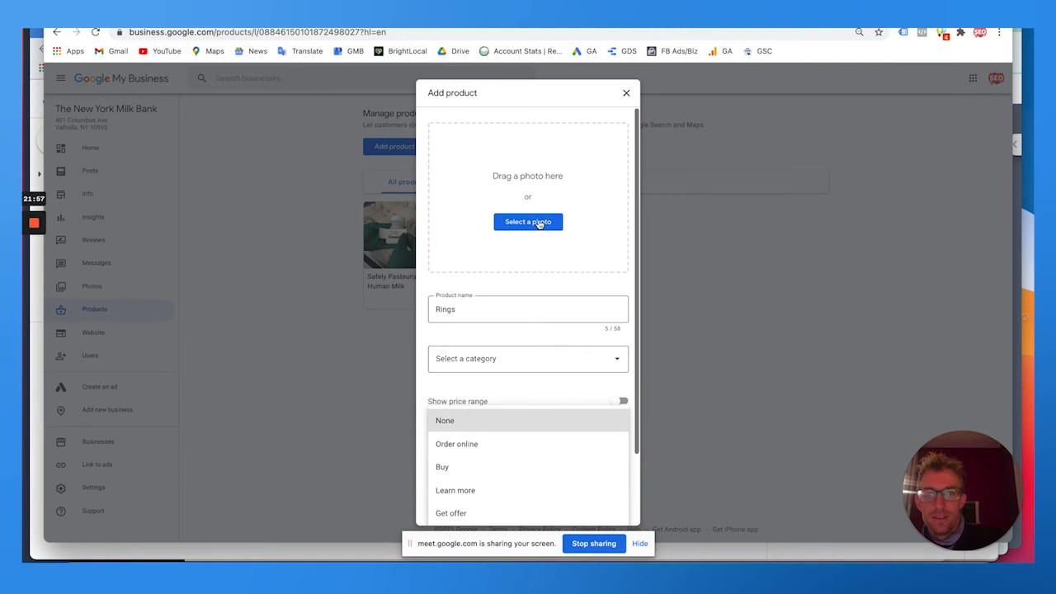
pyautogui.click(625, 94)
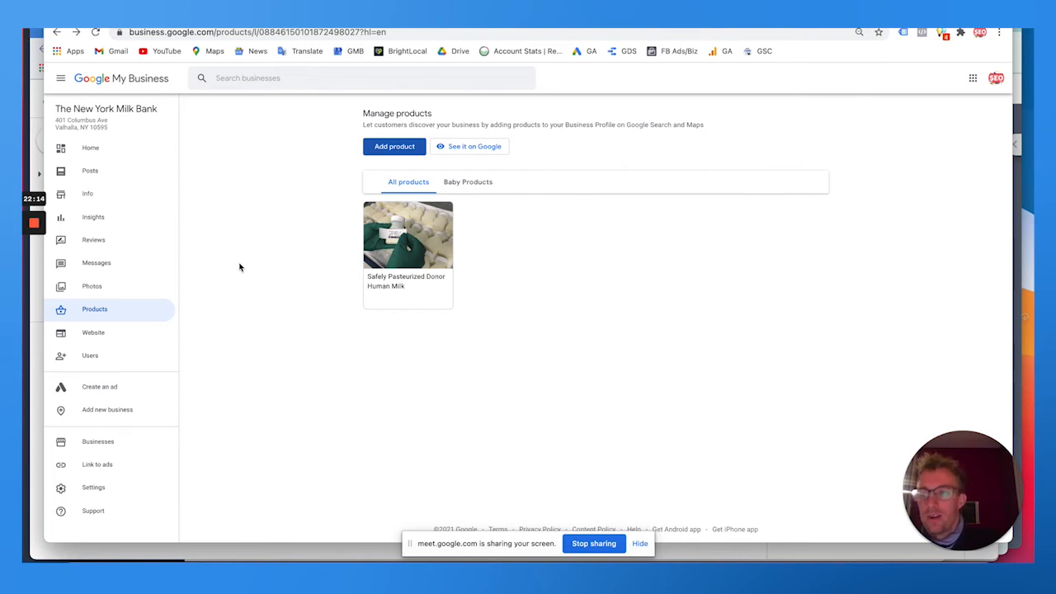
# Review the business's photo overview and open the Video category
pyautogui.click(98, 286)
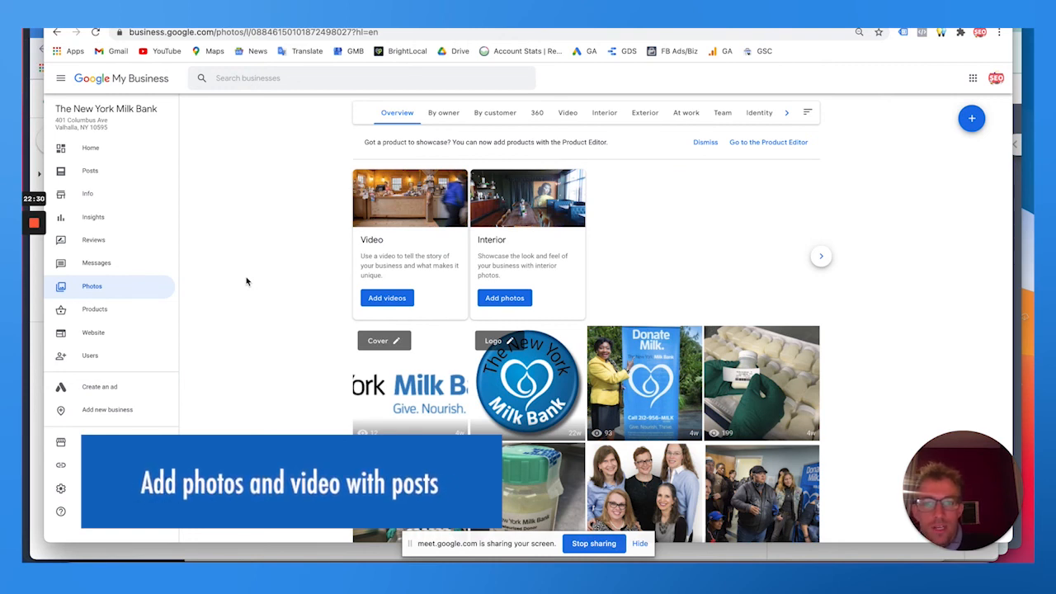
pyautogui.scroll(-1, 556, 228)
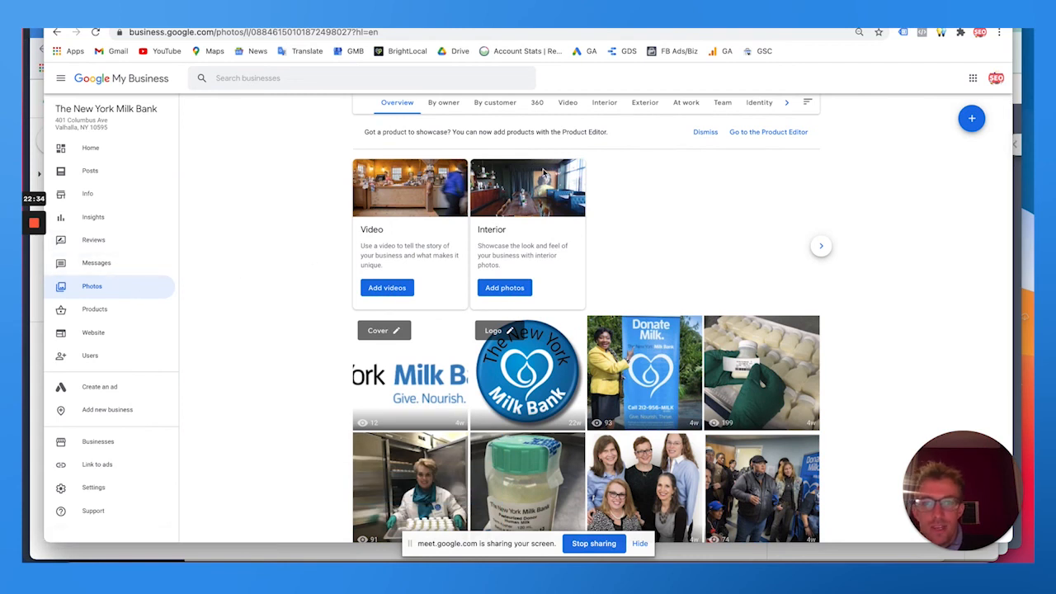
pyautogui.scroll(1, 544, 171)
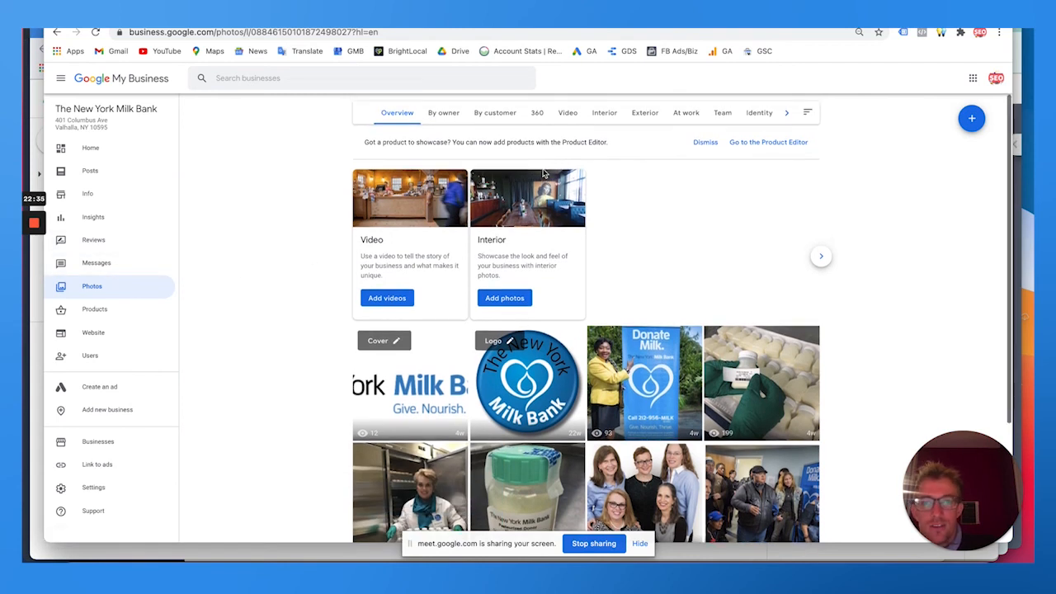
pyautogui.click(569, 113)
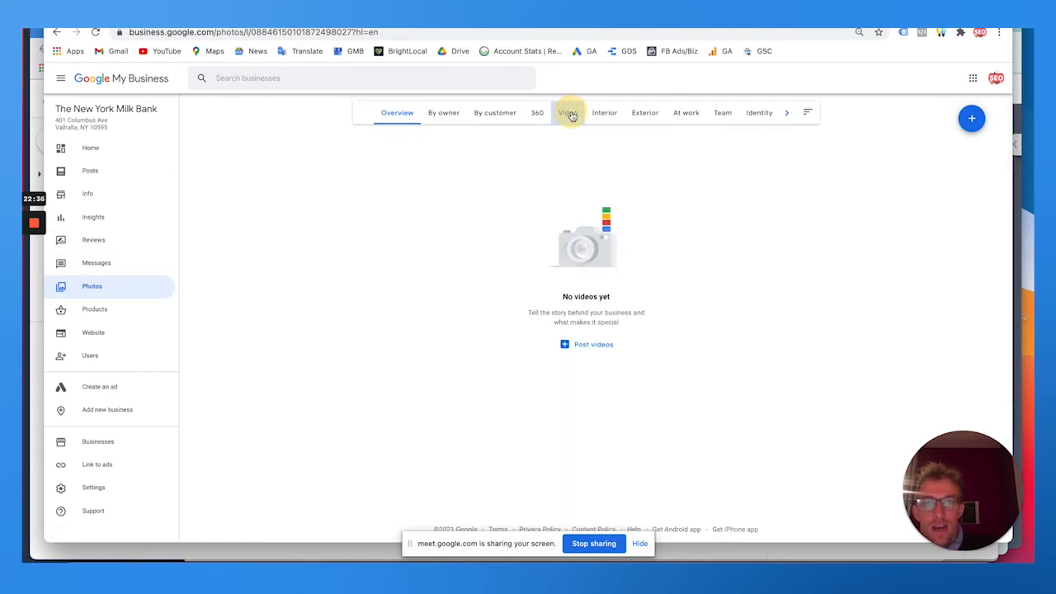
# Check the business's videos and view its 360 photos
pyautogui.click(590, 345)
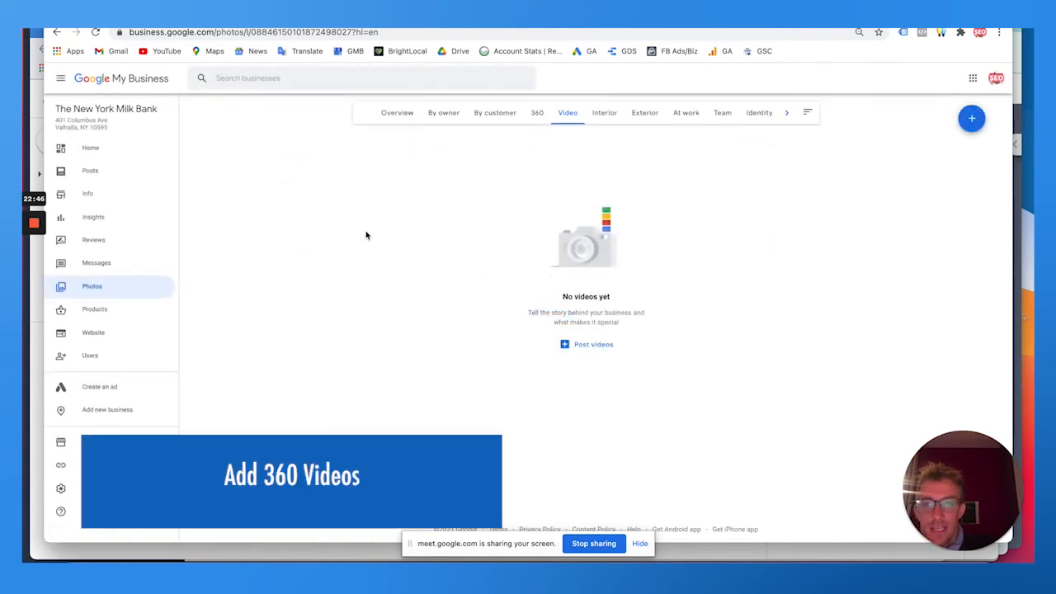
pyautogui.click(538, 115)
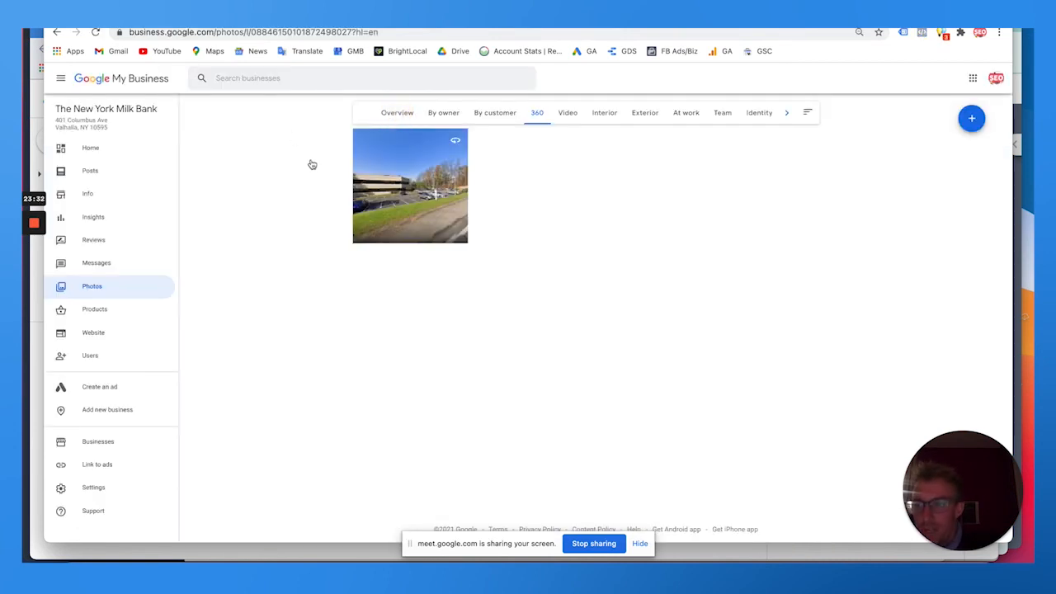
# Return to the business's home dashboard, open the shareable review form under "Get more reviews", and copy the review request link
pyautogui.click(104, 152)
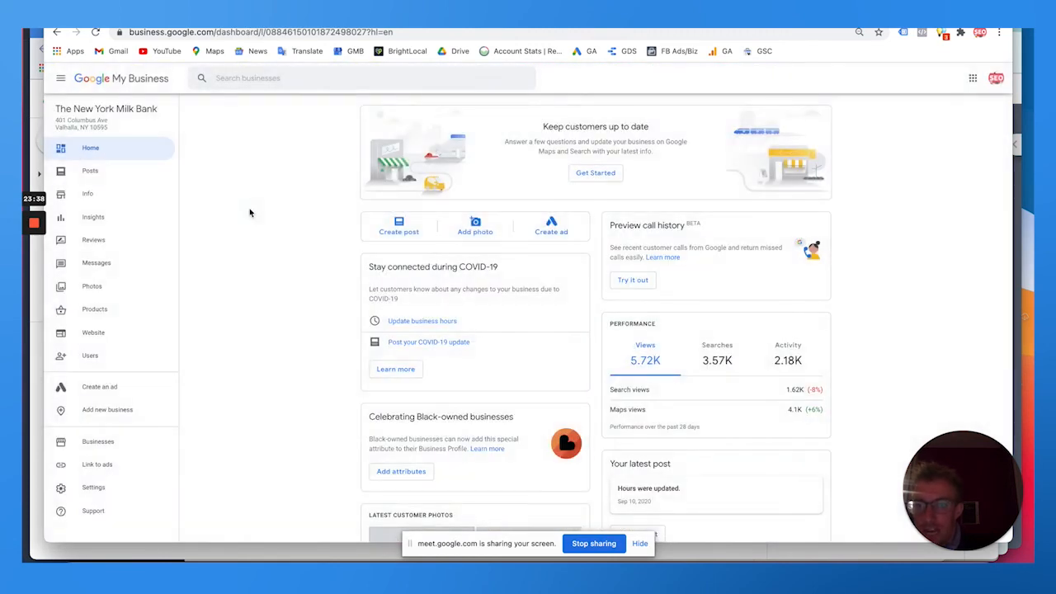
pyautogui.scroll(-3, 250, 213)
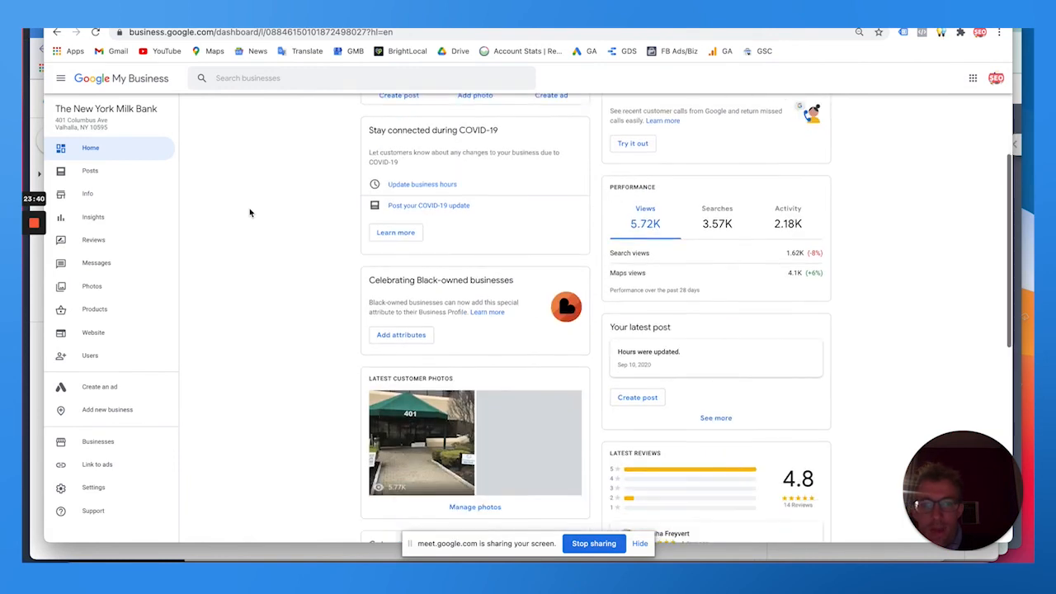
pyautogui.scroll(-3, 250, 213)
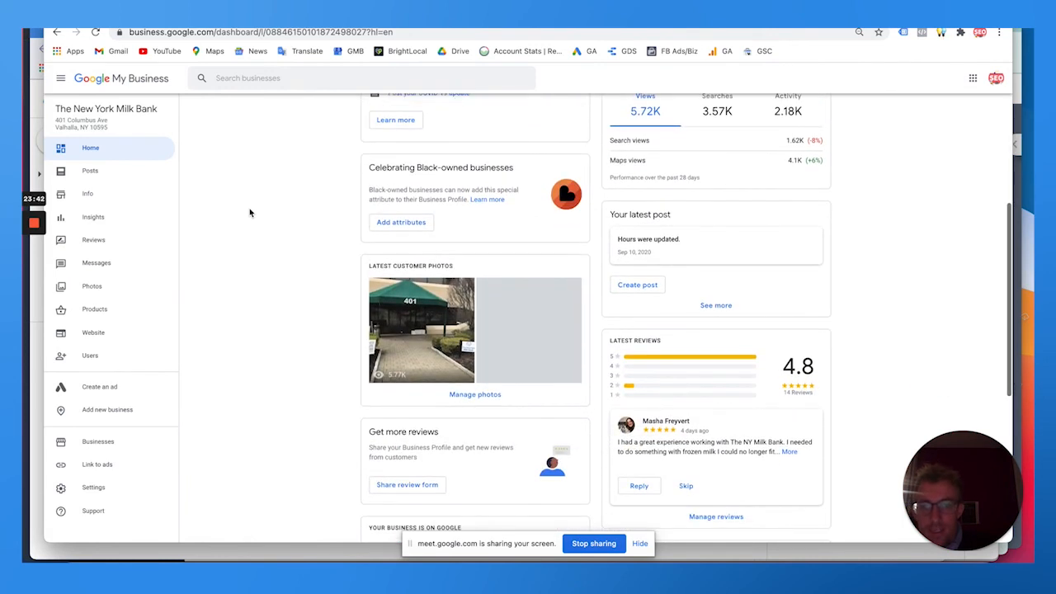
pyautogui.scroll(-2, 250, 213)
pyautogui.scroll(-3, 250, 213)
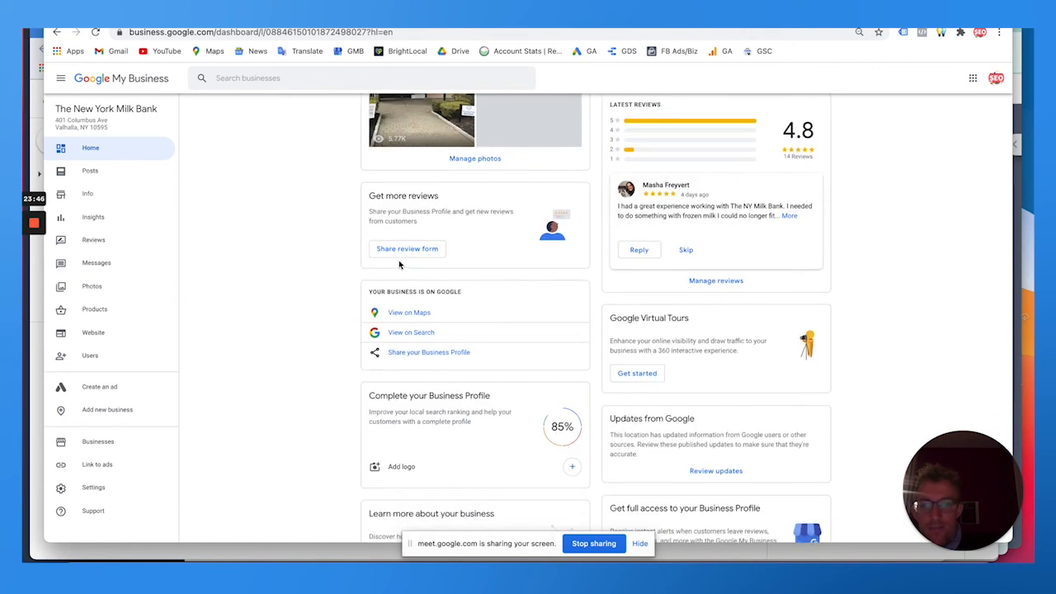
pyautogui.click(406, 253)
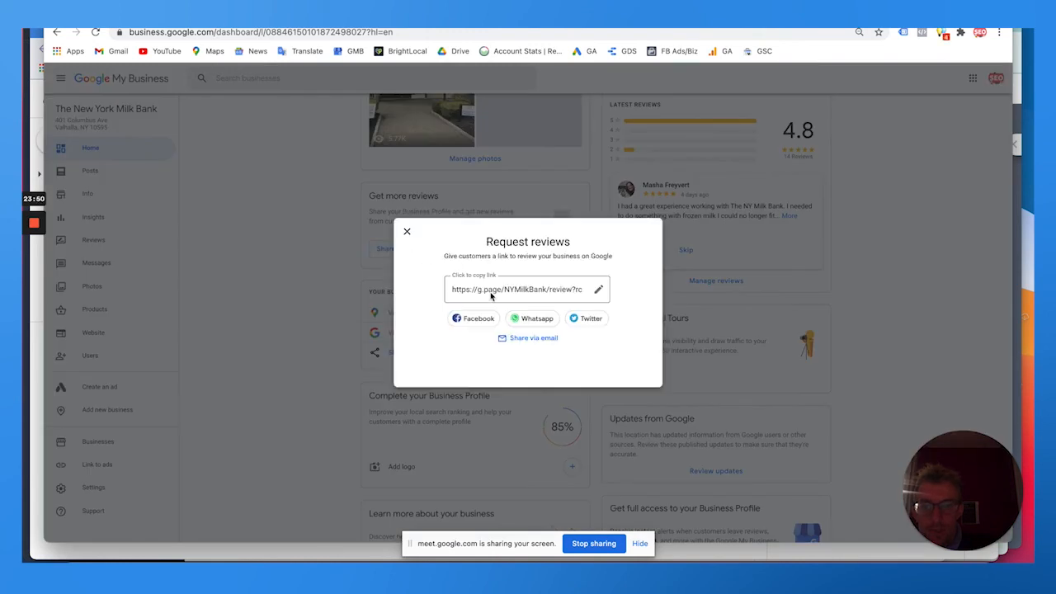
pyautogui.click(490, 295)
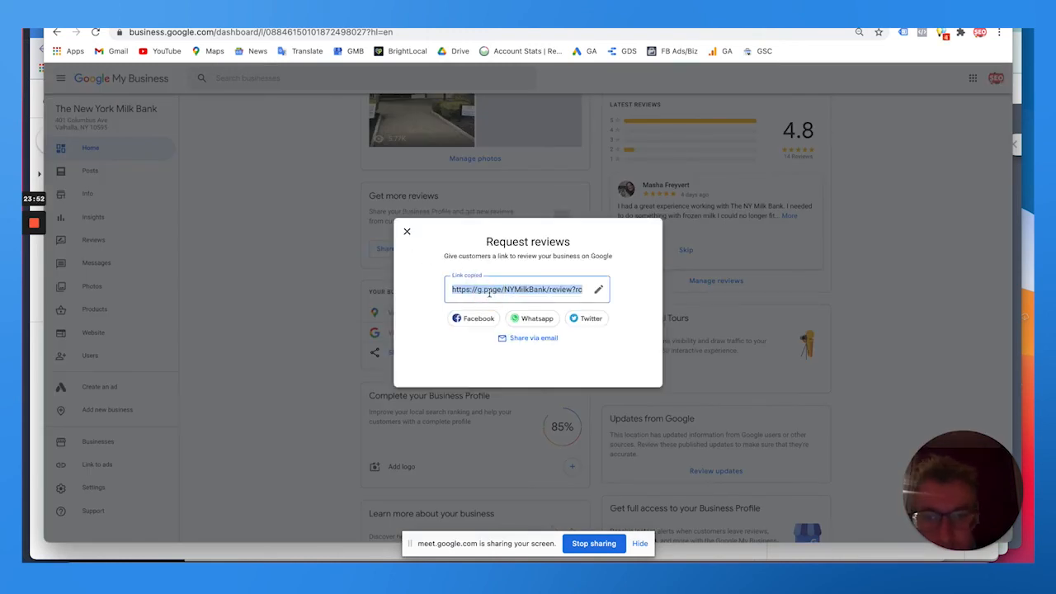